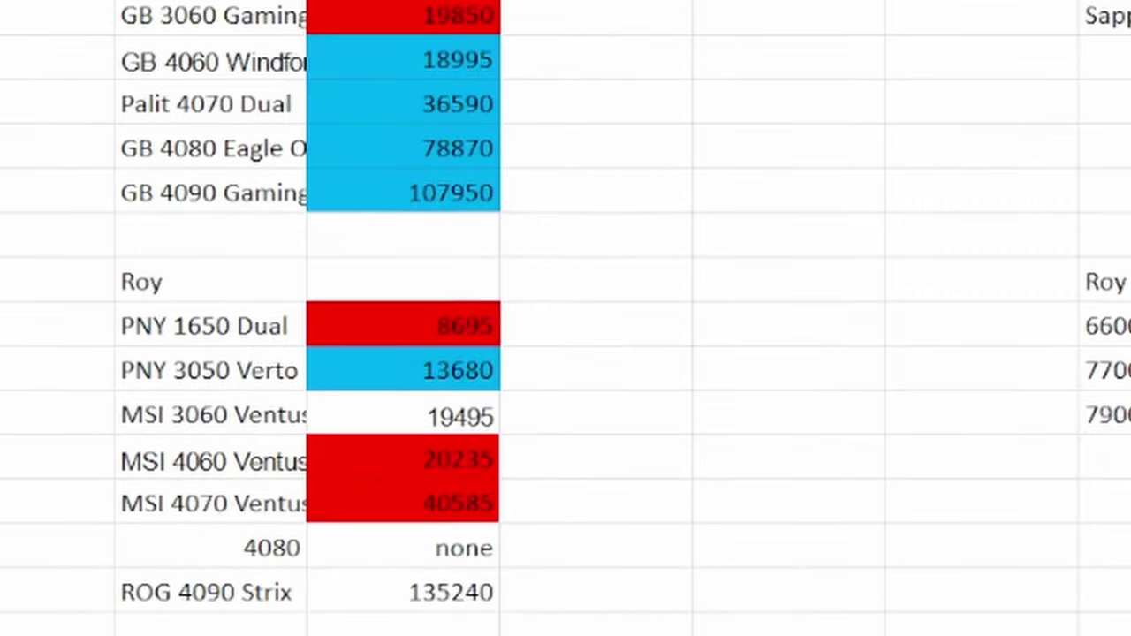
scroll(893, 382, "down", 4)
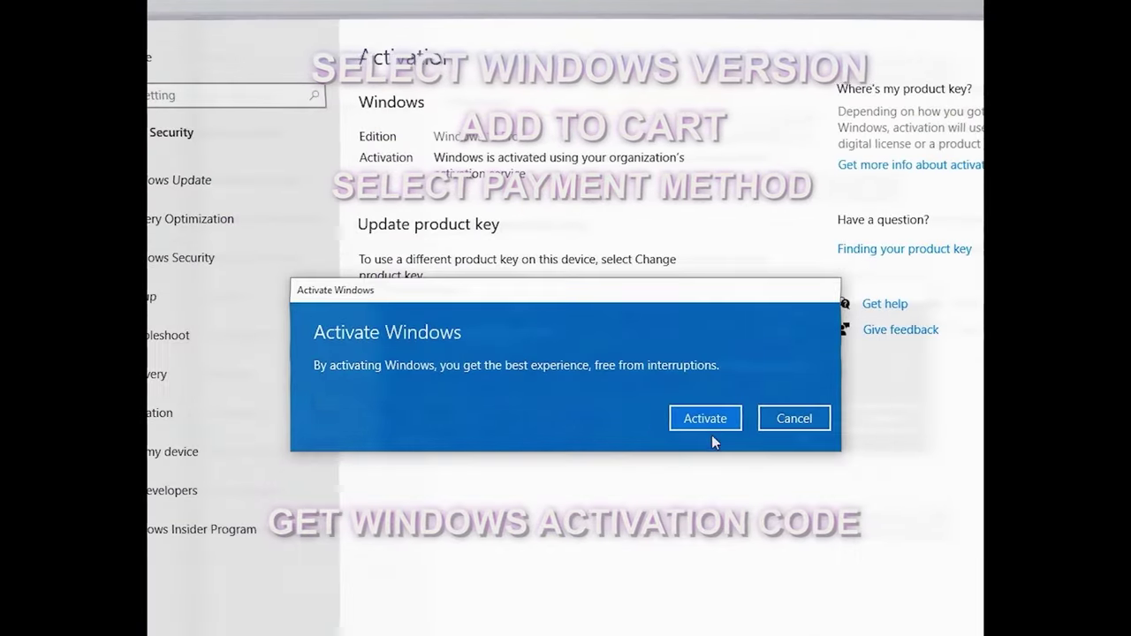
Confirm the activation of Windows with the new product key.
left_click(715, 420)
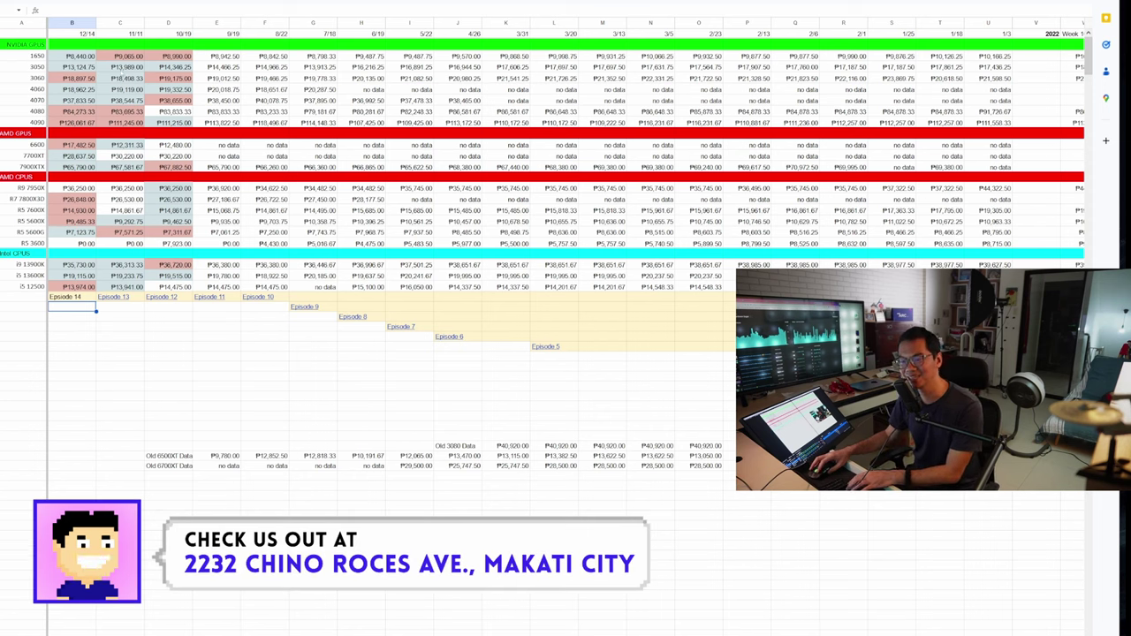
Go through the 12/14 Nvidia GPU prices from the 1650 to the 4090.
left_click(120, 67)
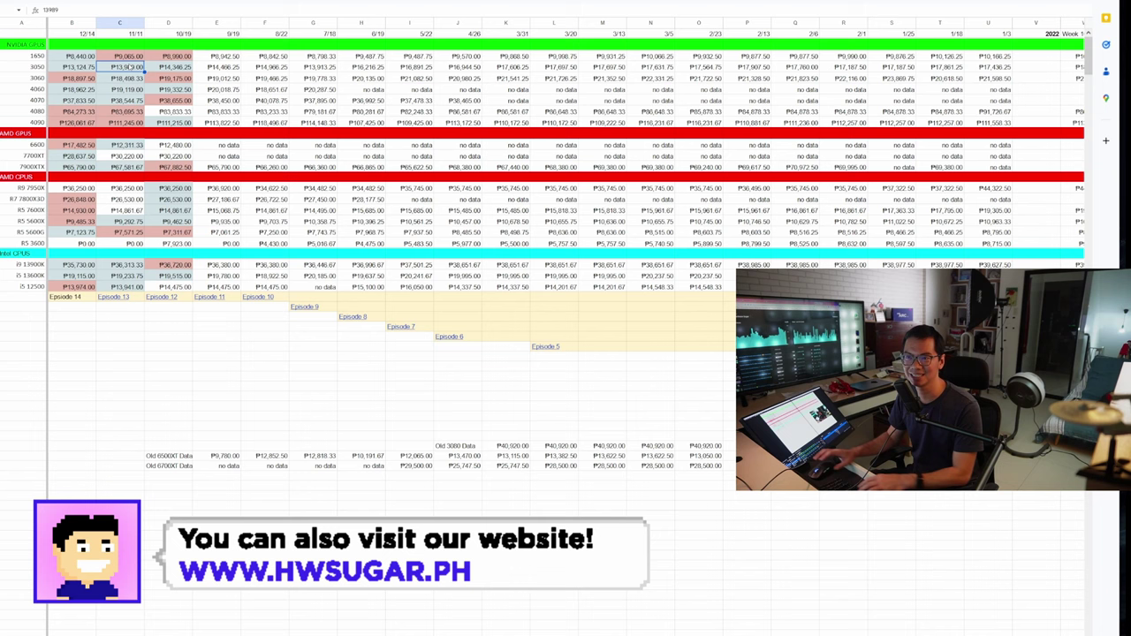
key("Up")
key("Left")
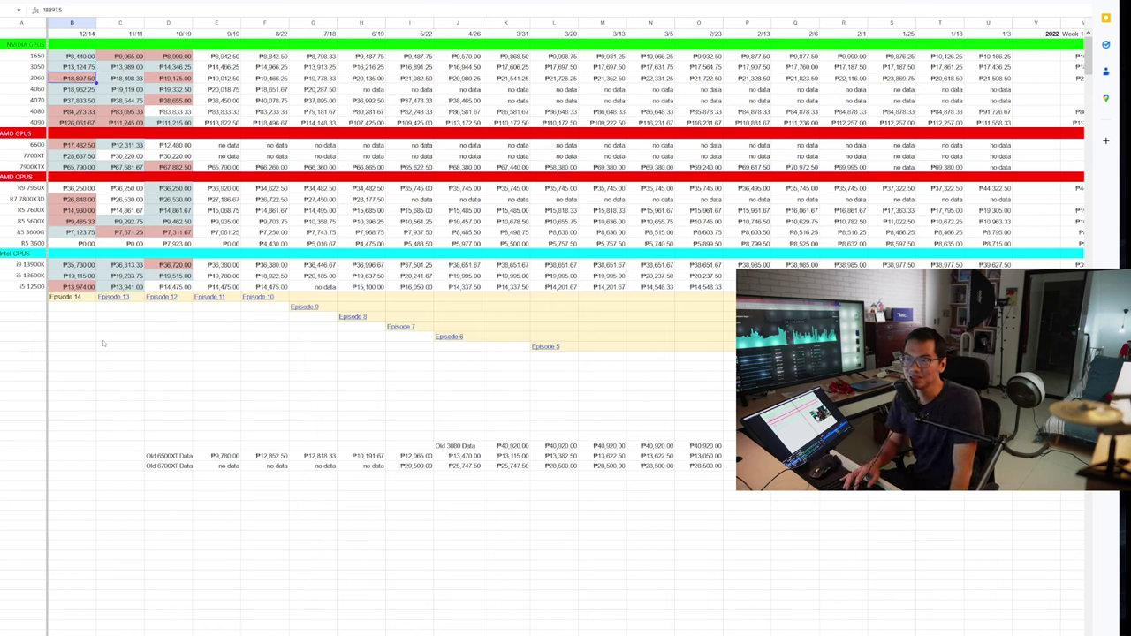
key("Down")
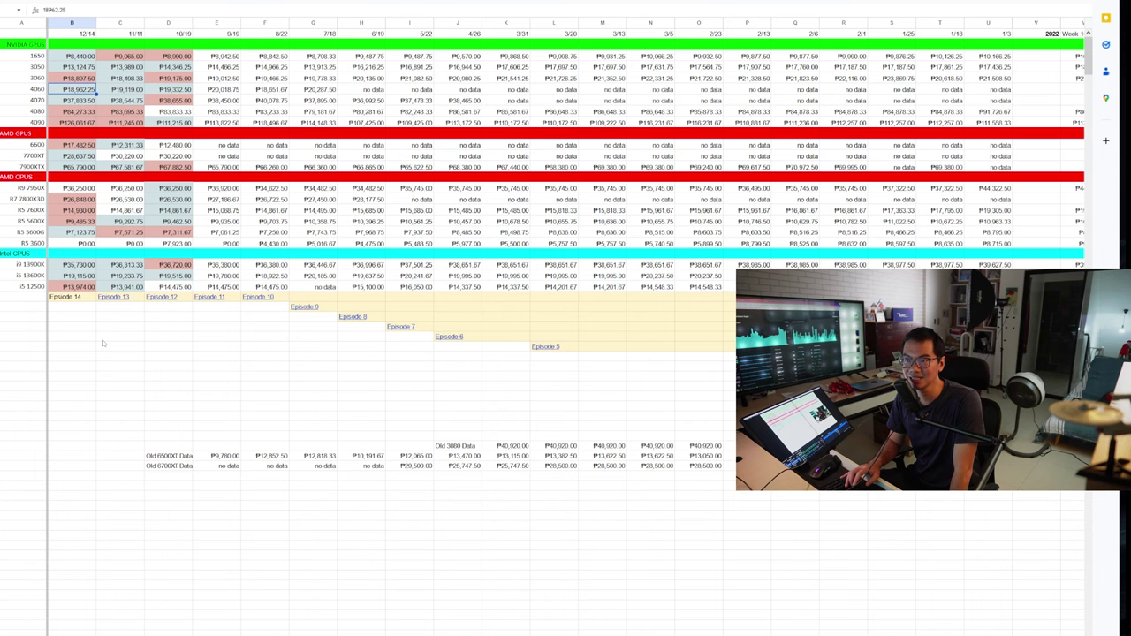
key("Up")
key("Down")
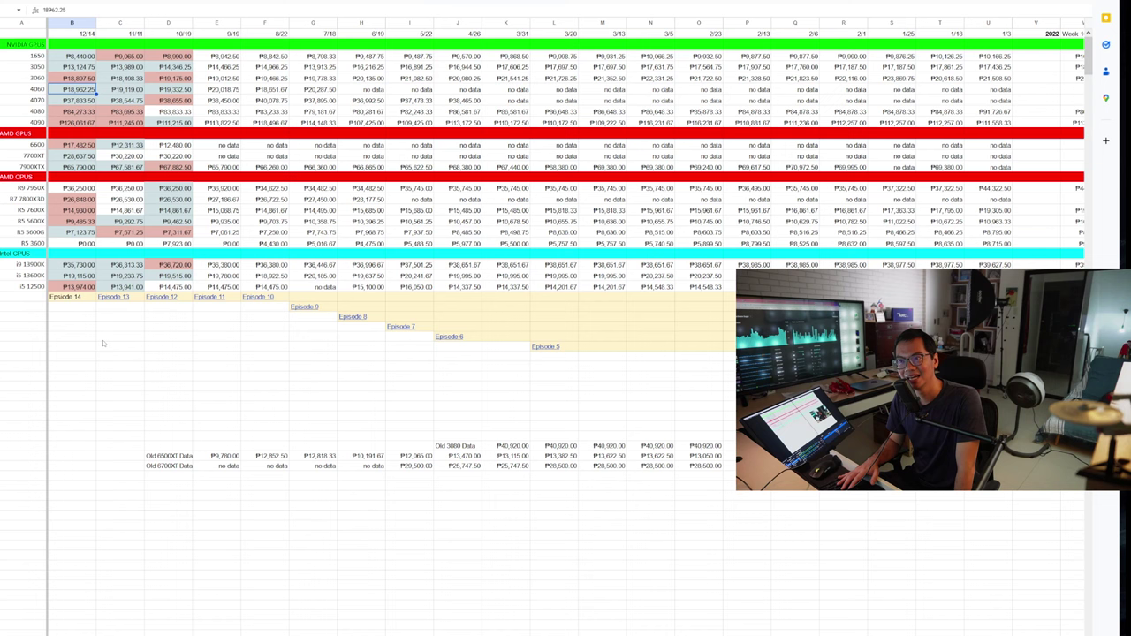
key("Up")
key("Down")
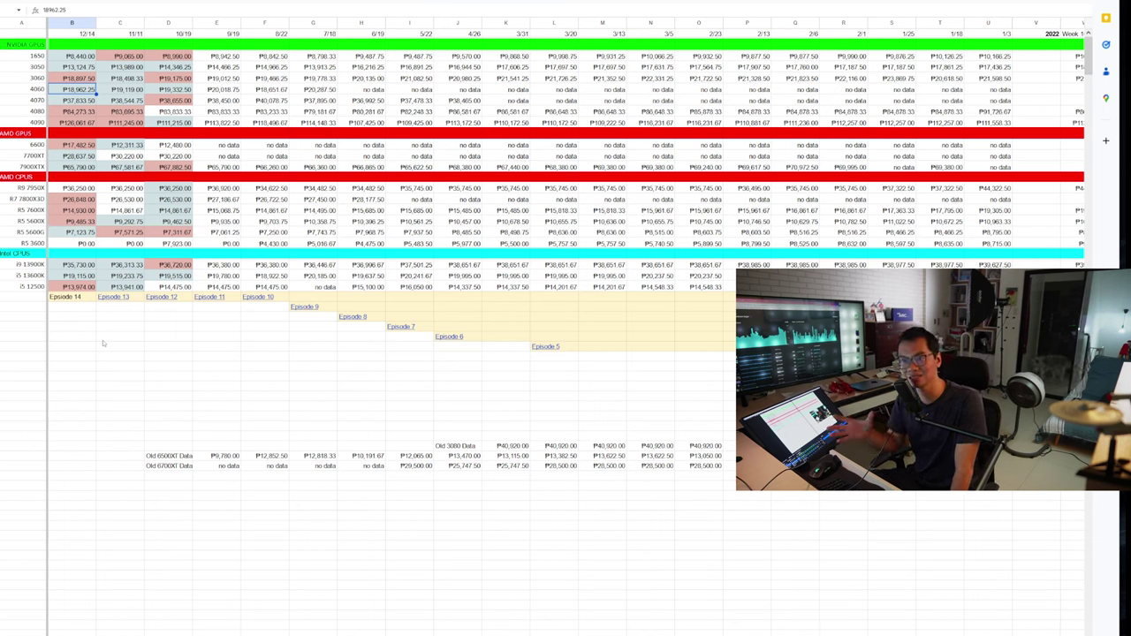
key("Down")
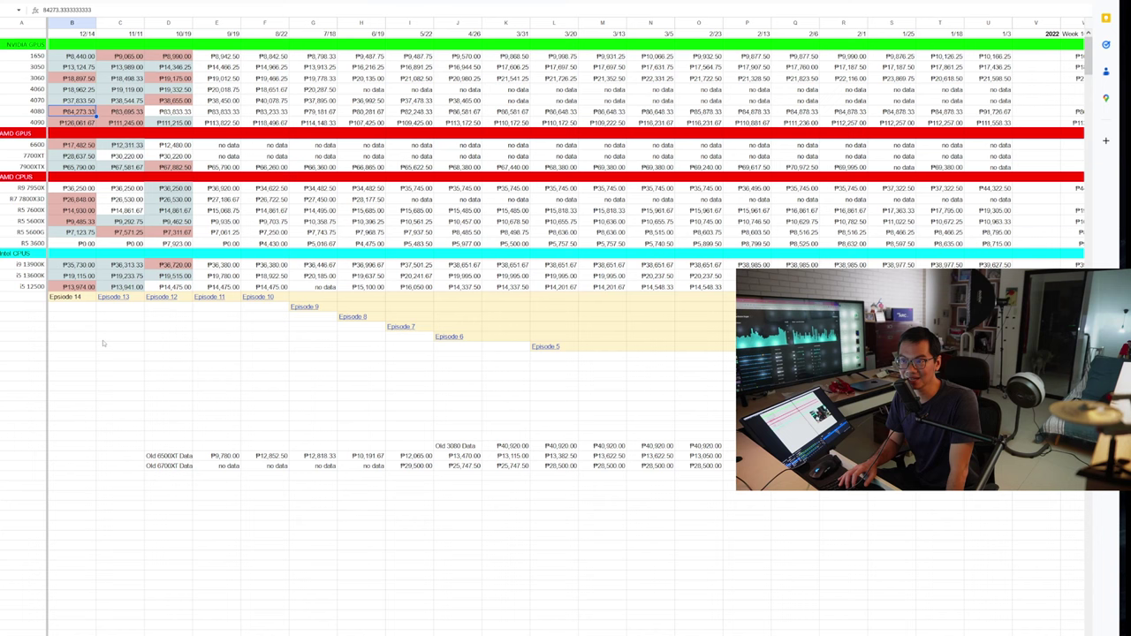
key("Down")
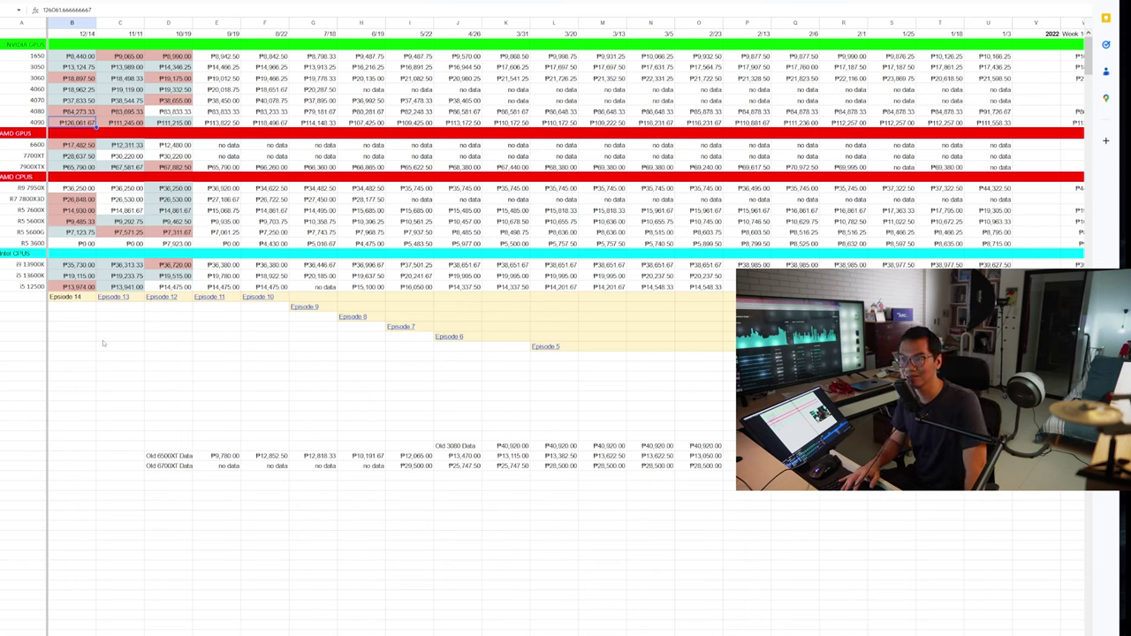
Go through the 12/14 AMD GPU prices for the 6600, 7700XT and 7900XTX.
key("Down")
key("Down")
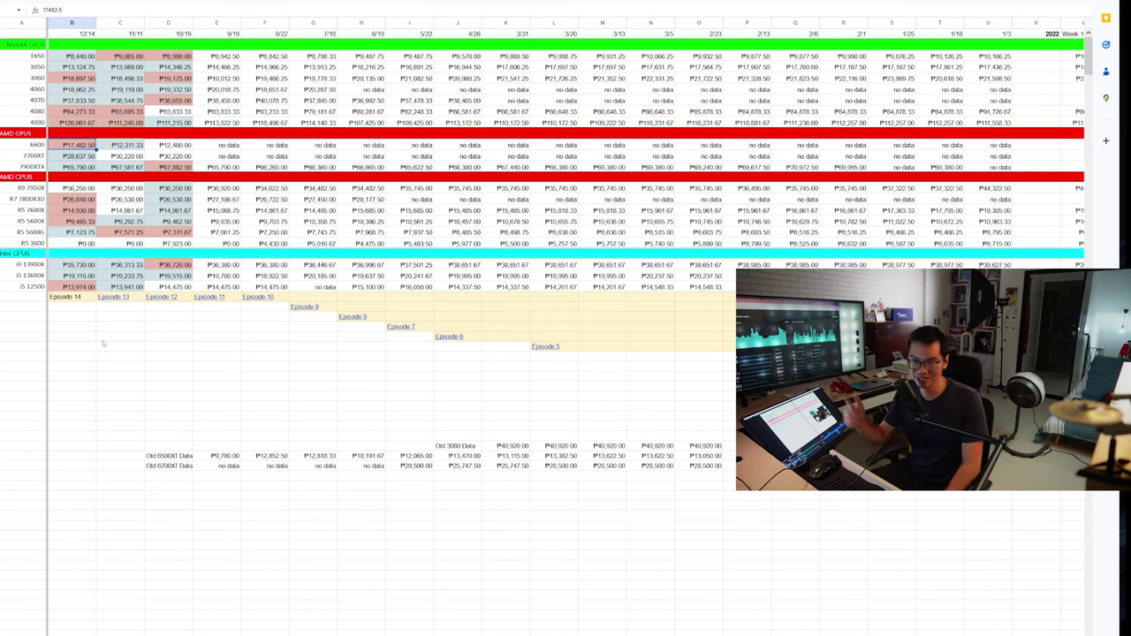
key("Down")
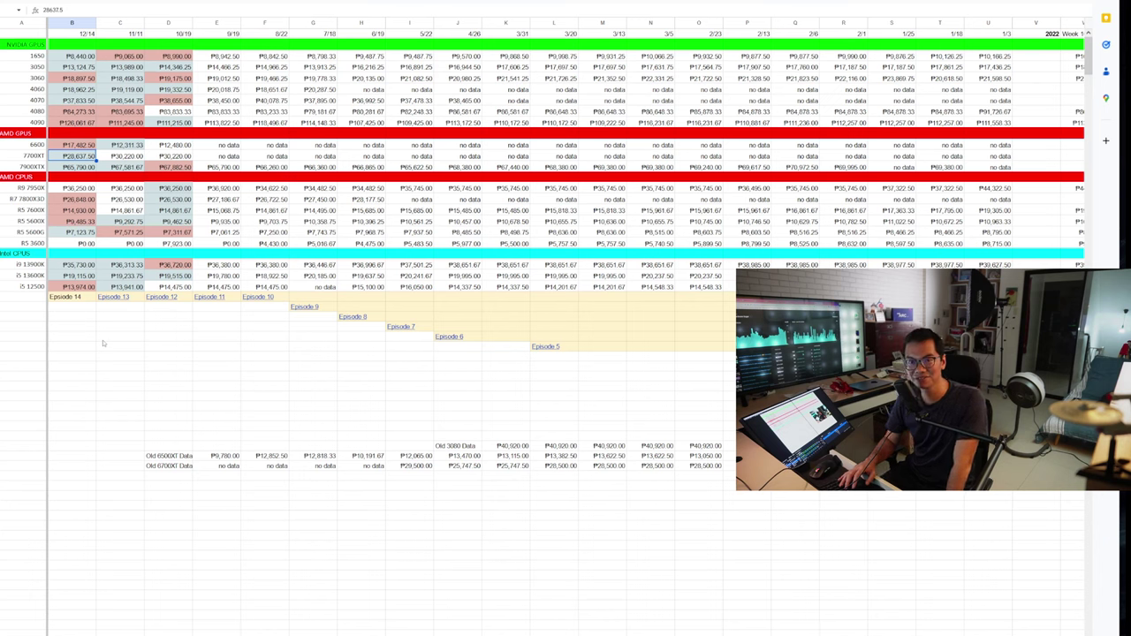
key("Down")
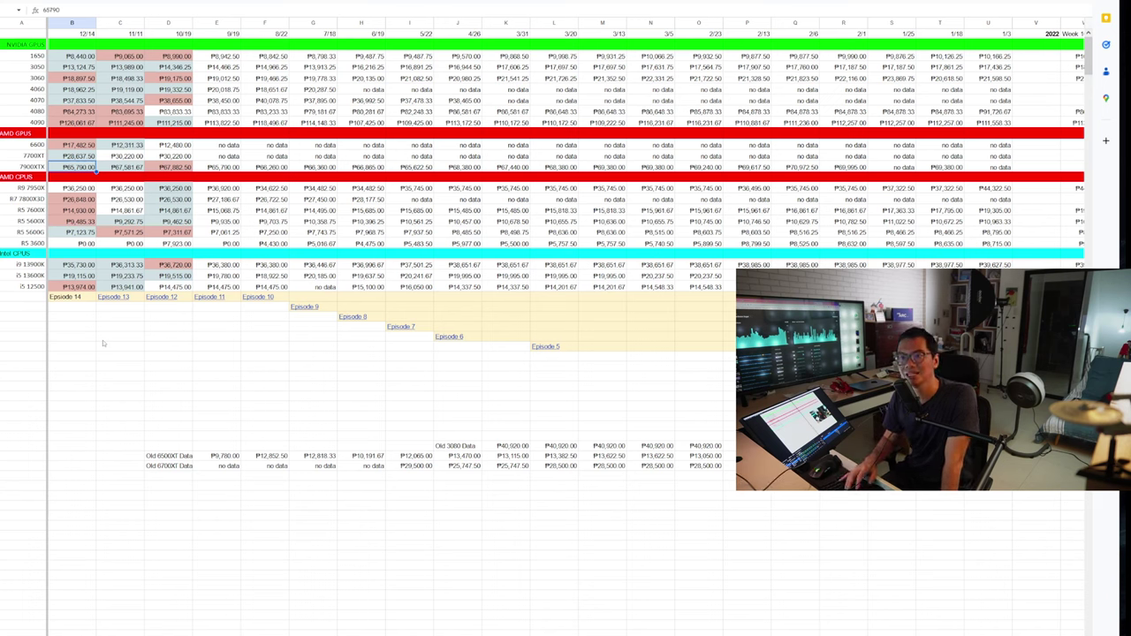
Compare the RTX 3050 prices across the 12/14, 11/11 and 10/19 columns.
key("Right")
key("Up")
key("Up")
key("Up")
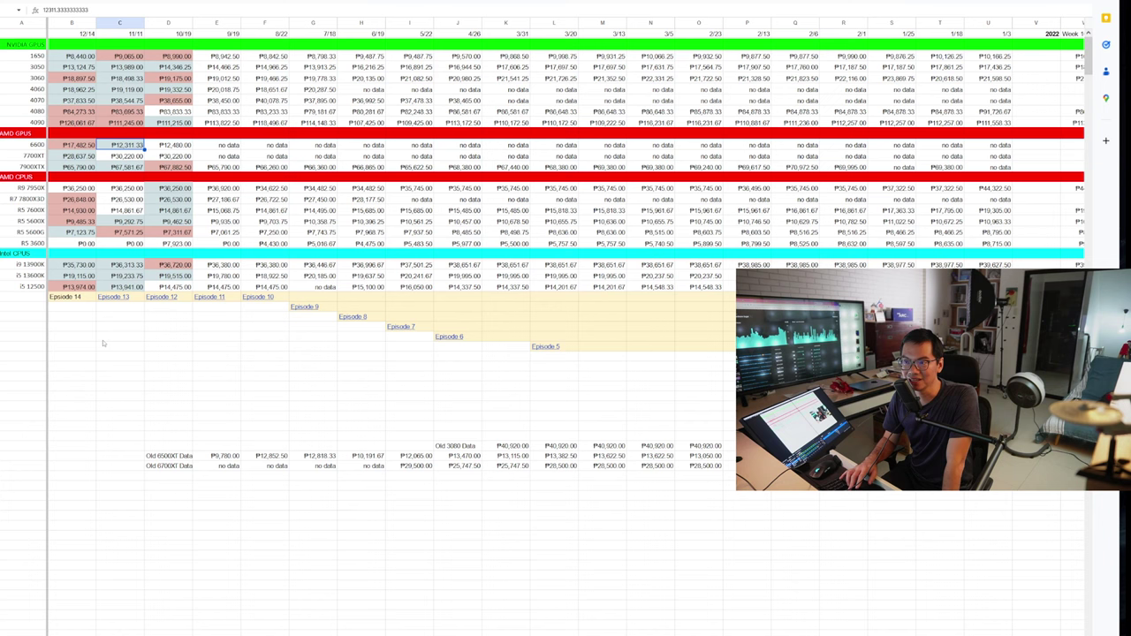
key("Right")
key("Up")
key("Up")
key("Up")
key("Up")
key("Up")
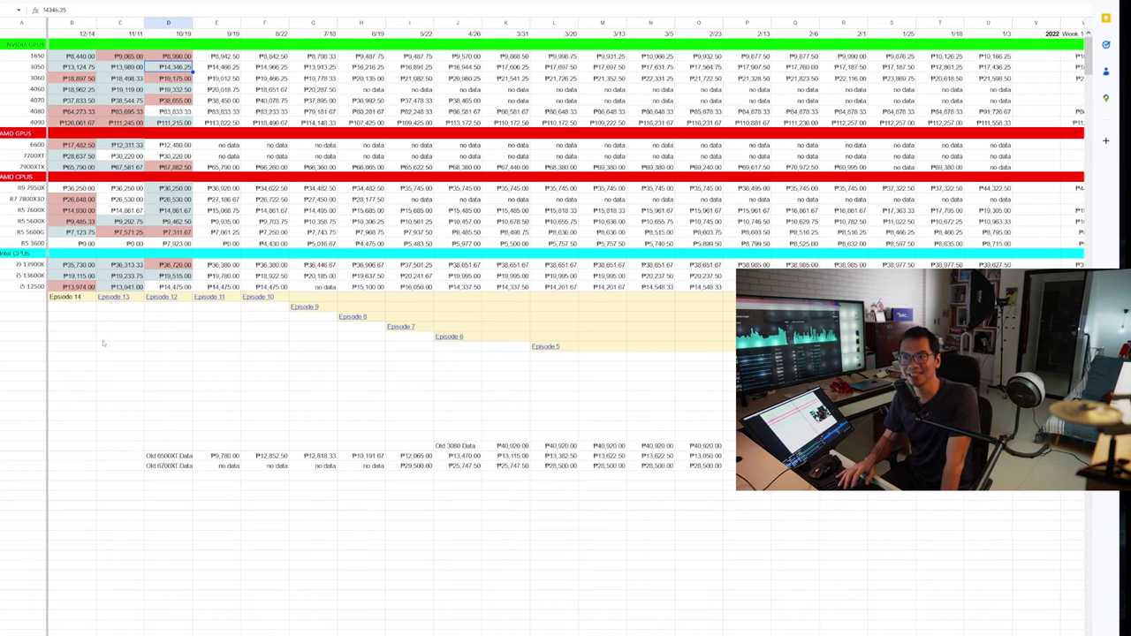
key("Left")
key("Left")
key("Left")
key("Right")
key("Right")
key("Right")
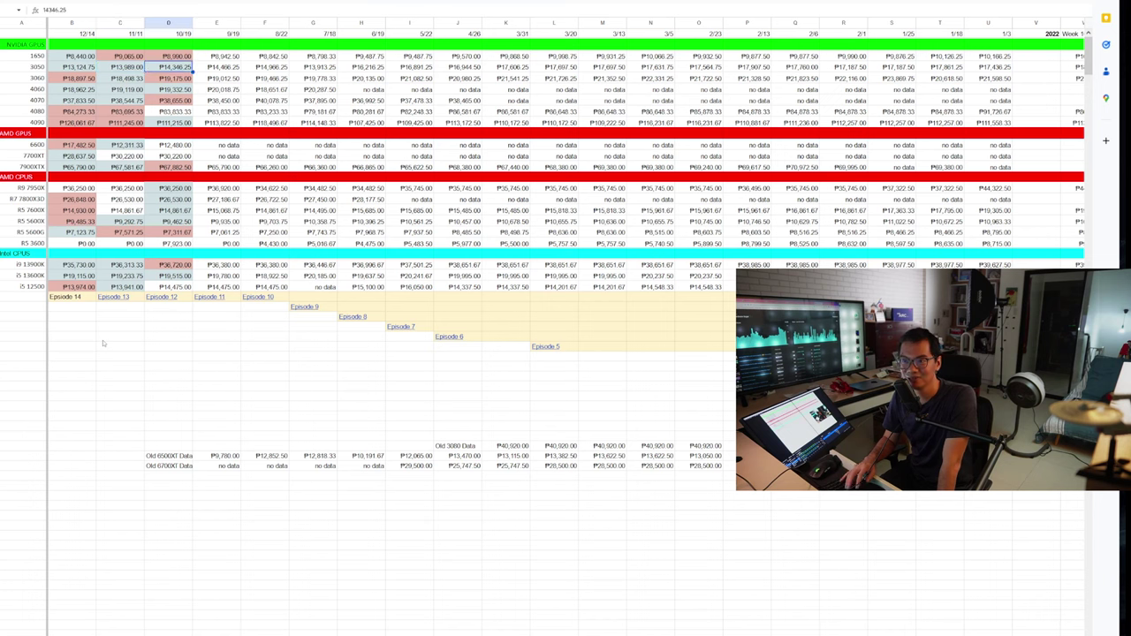
key("Left")
key("Left")
key("Right")
key("Right")
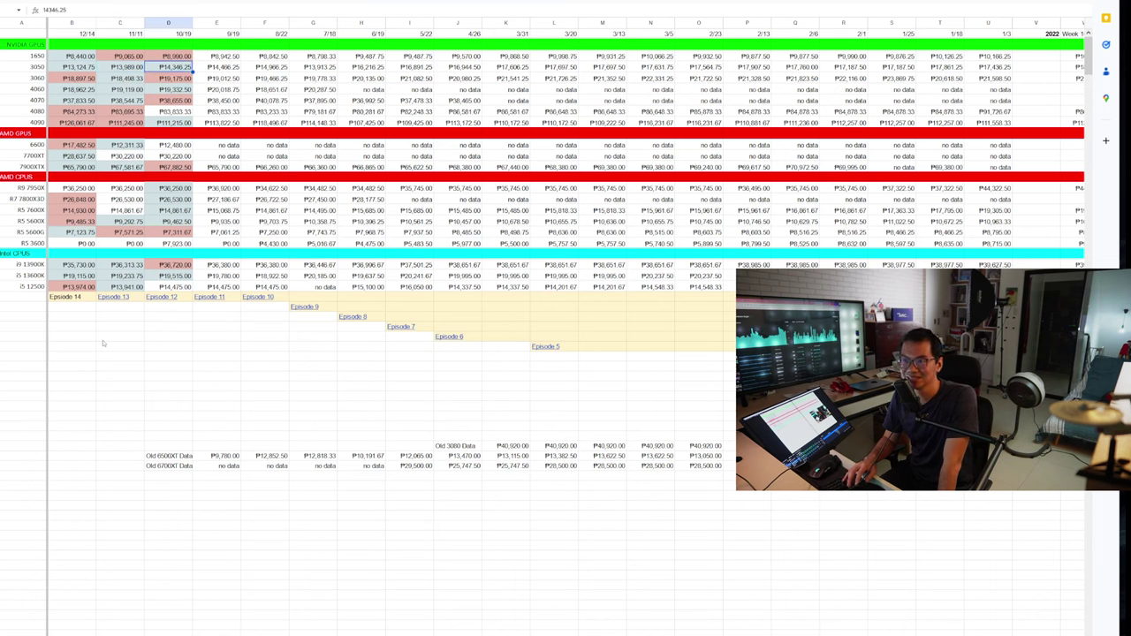
key("Up")
key("Up")
key("Down")
key("Down")
key("Left")
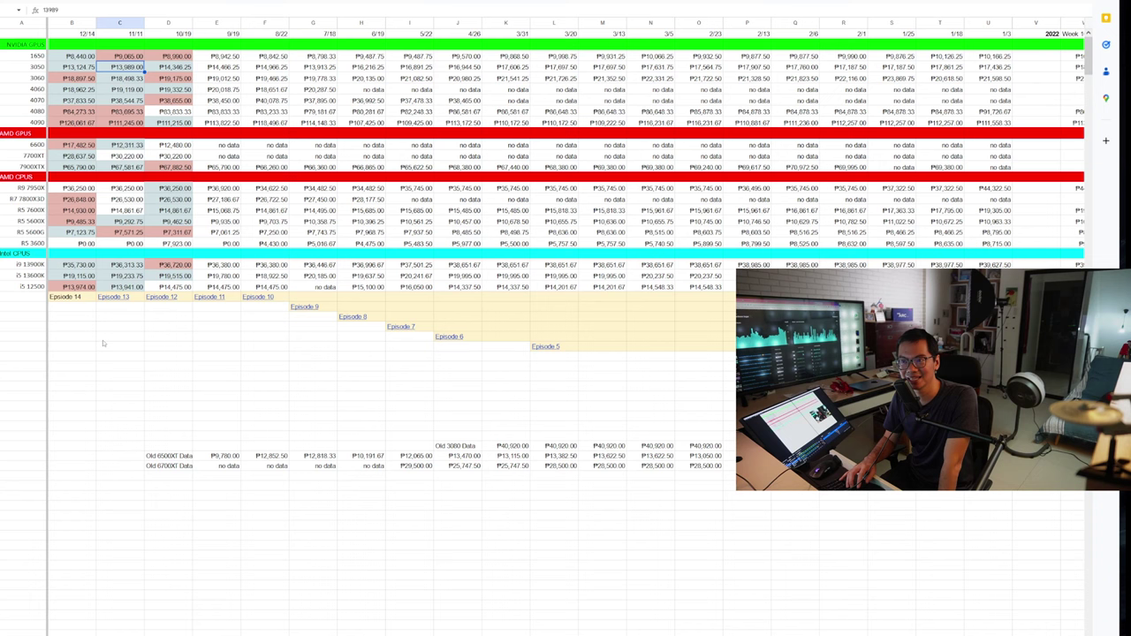
key("Left")
key("Down")
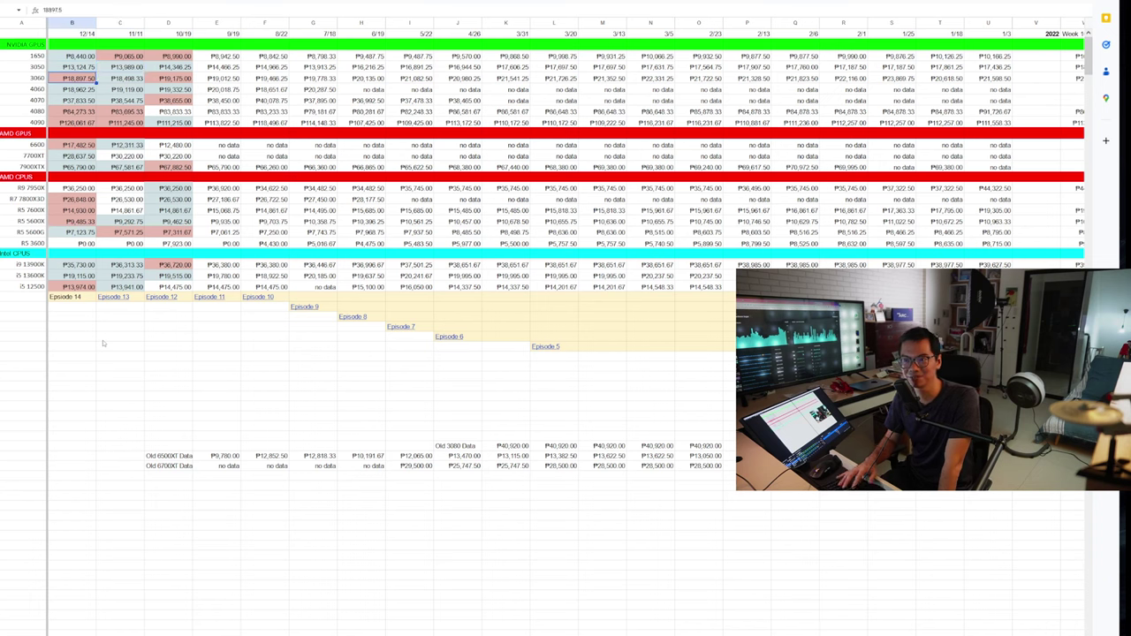
key("Right")
key("Up")
key("Right")
key("Left")
key("Left")
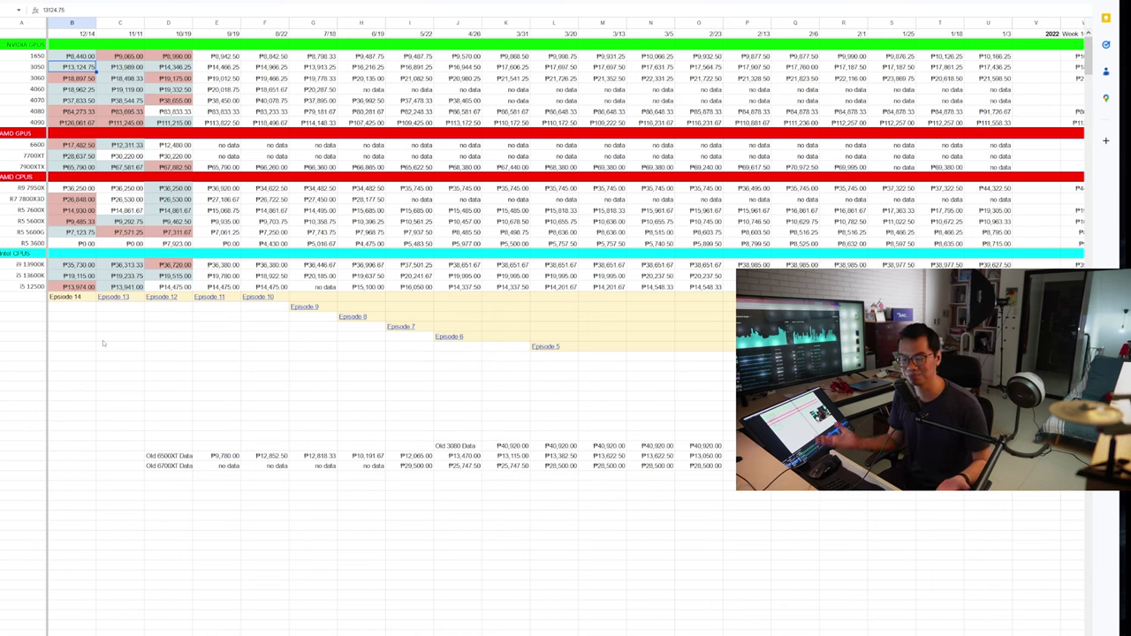
Go through the 12/14 AMD CPU prices from the R9 7950X to the R5 3600, checking the latter against 10/19.
key("Down")
key("Down")
key("Down")
key("Down")
key("Down")
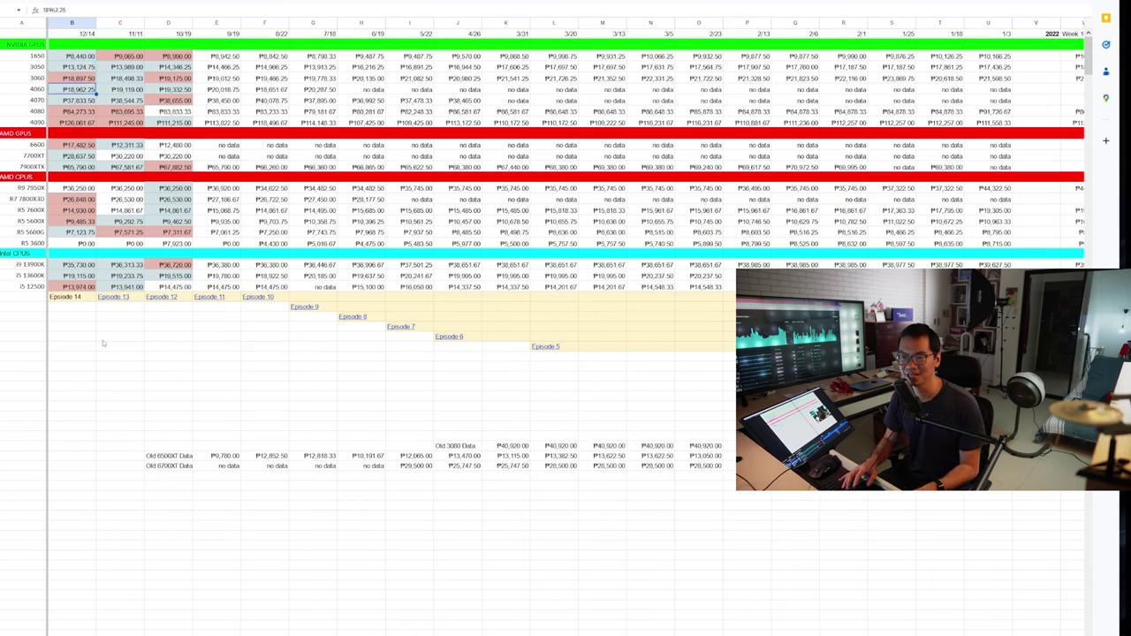
key("Right")
key("Down")
key("Down")
key("Down")
key("Down")
key("Down")
key("Down")
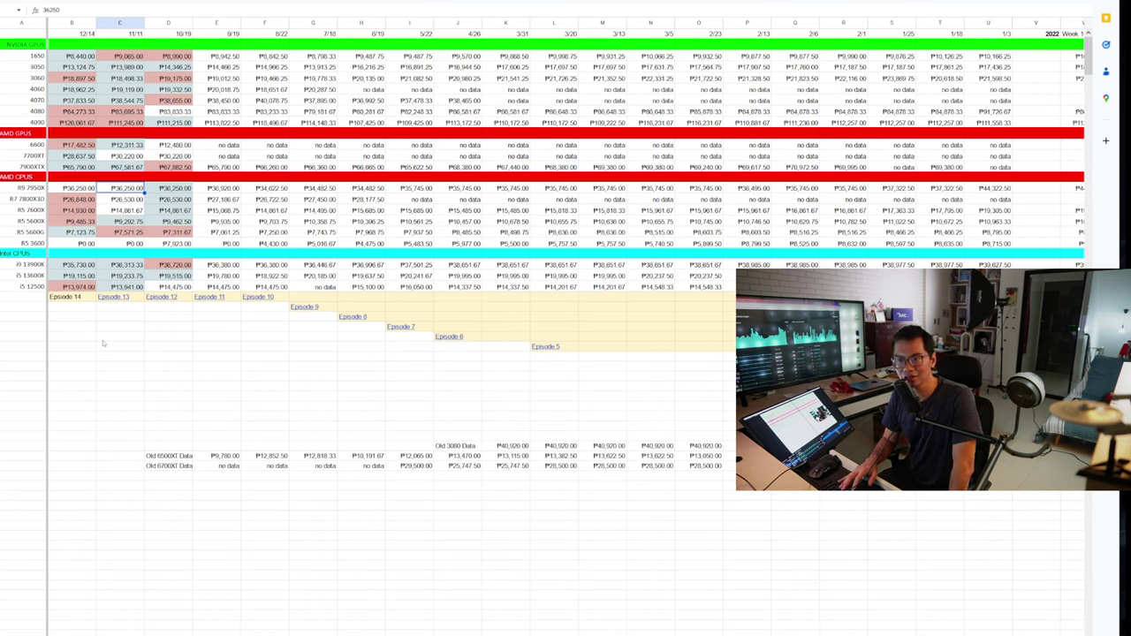
key("Left")
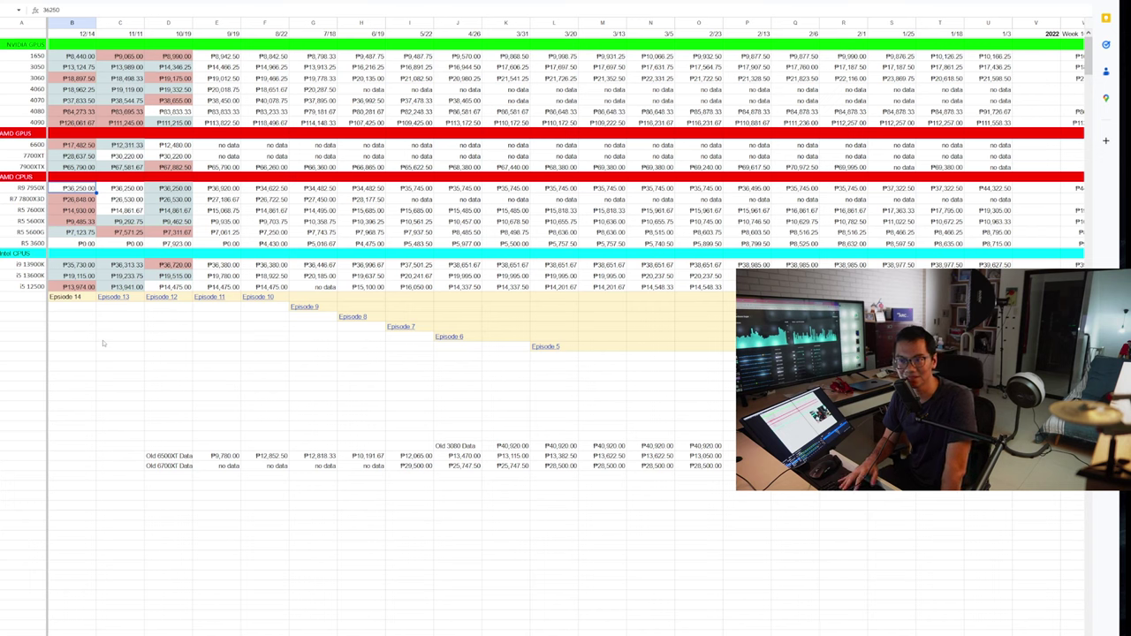
key("Down")
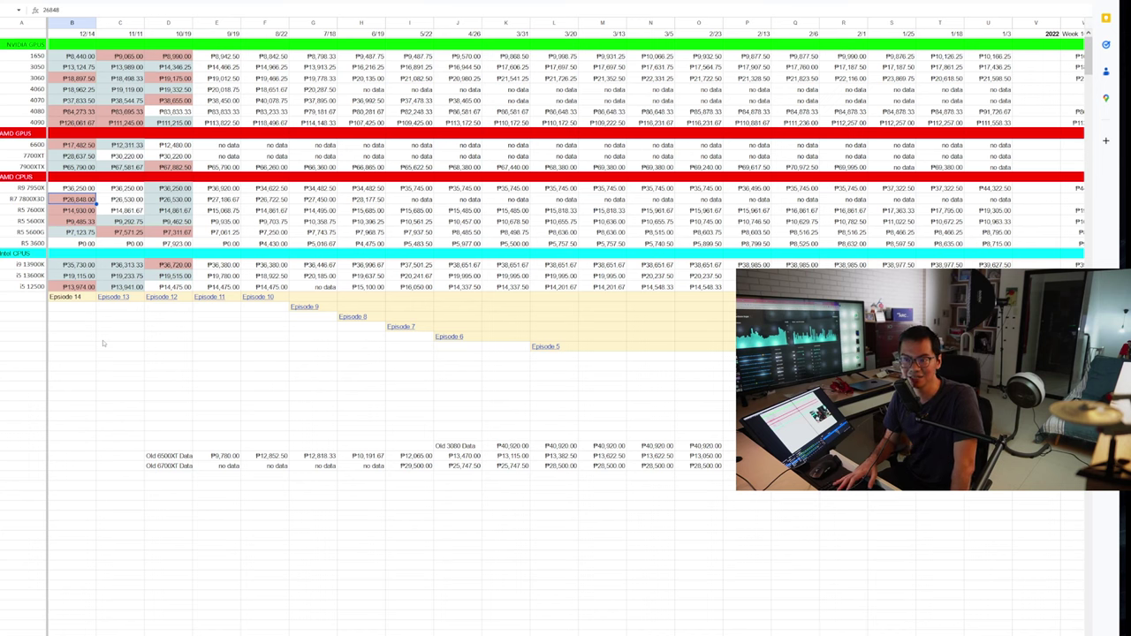
key("Down")
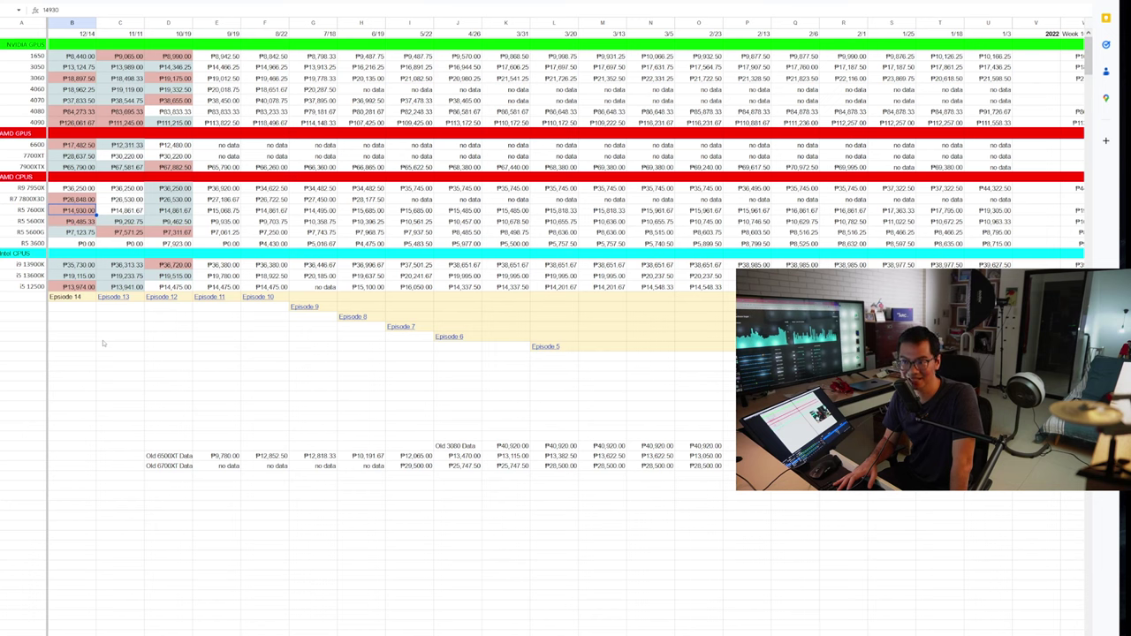
key("Down")
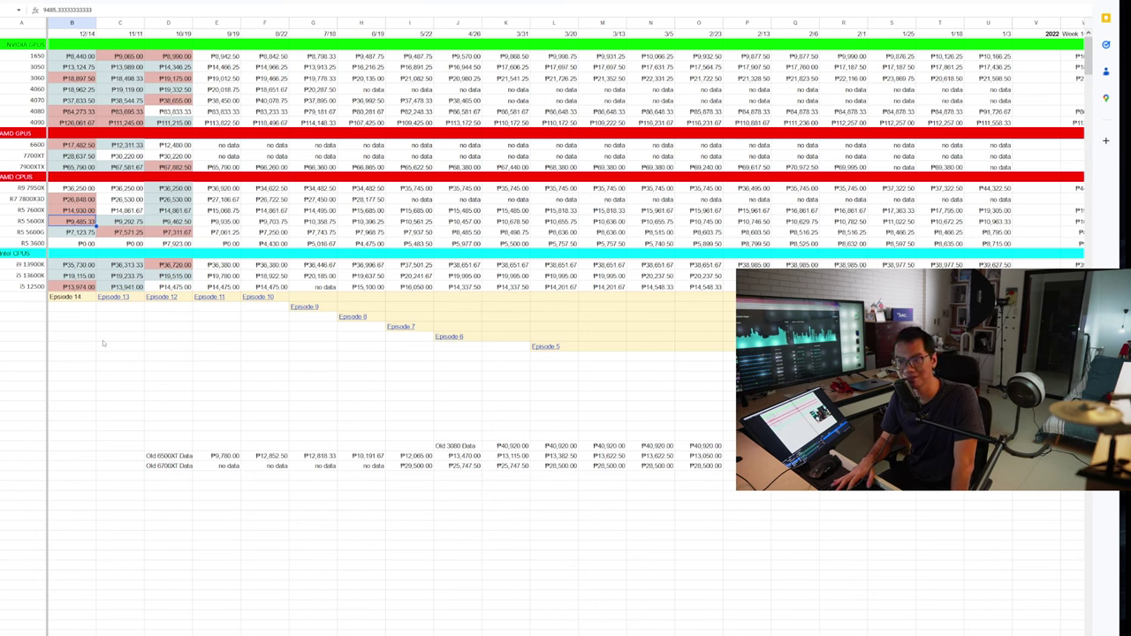
key("Down")
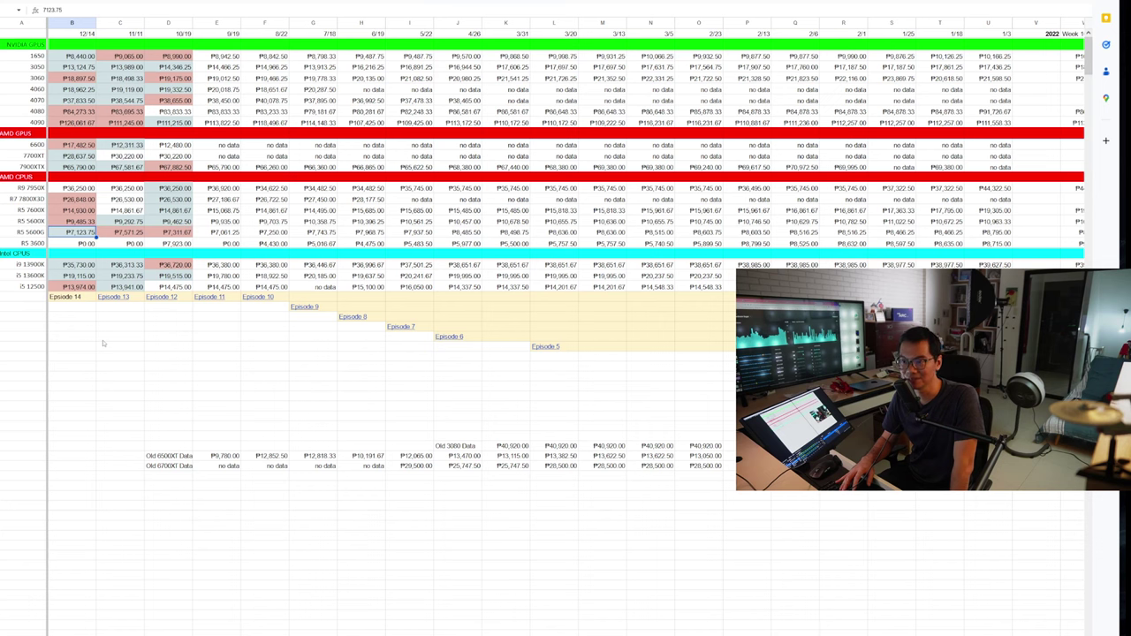
key("Down")
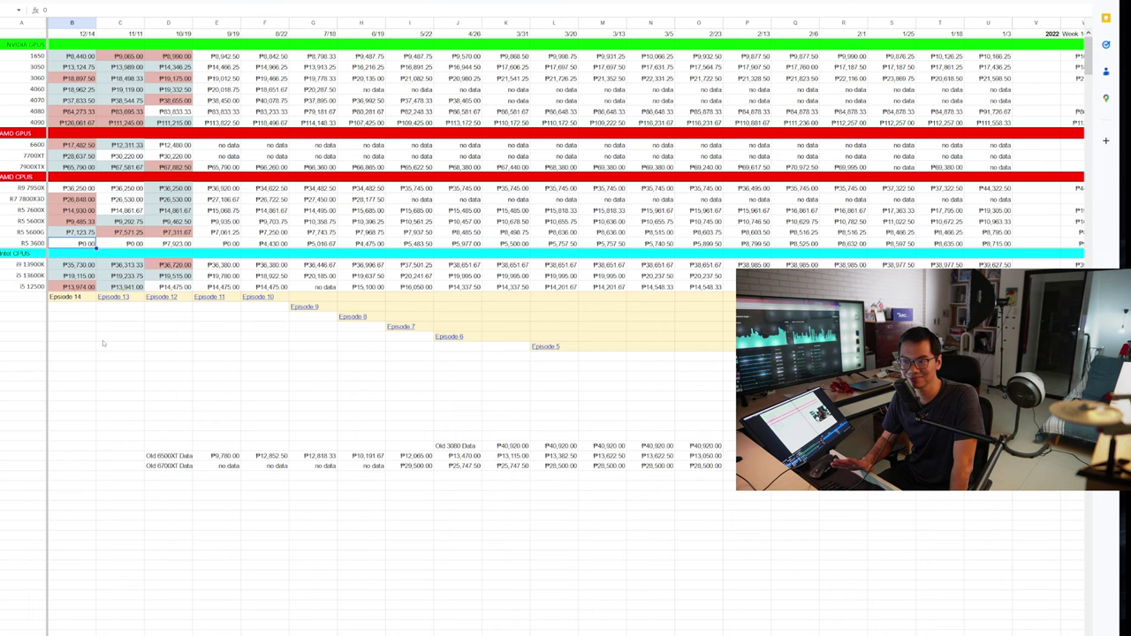
key("Right")
key("Right")
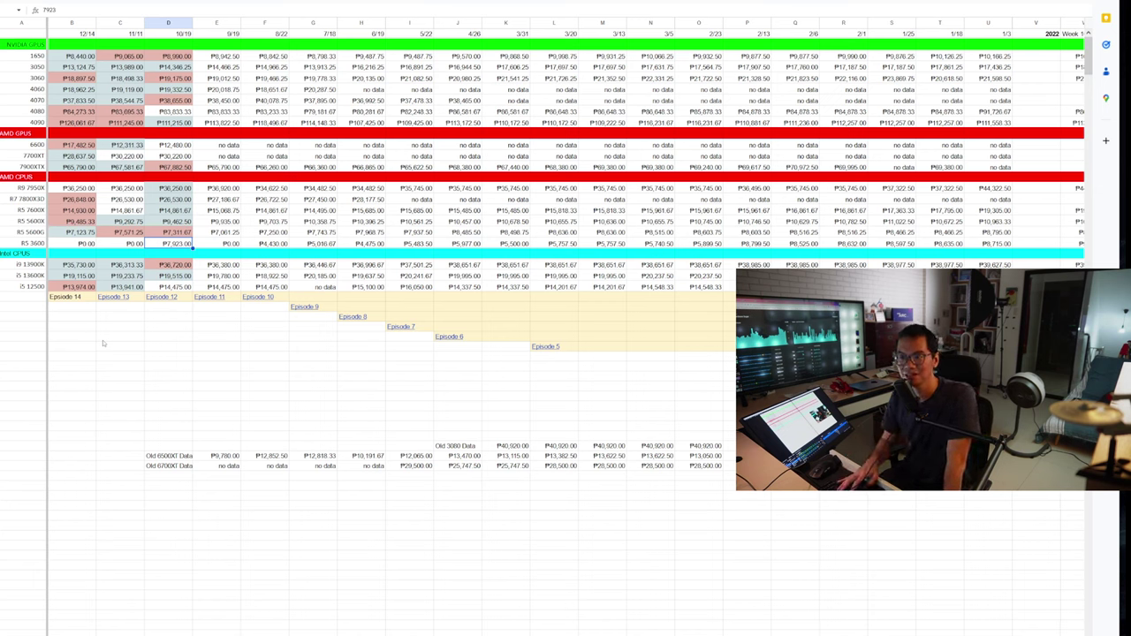
Go through the 12/14 Intel CPU prices and compare the i5 13600K price with the earlier dates back to 7/18.
key("Left")
key("Down")
key("Left")
key("Down")
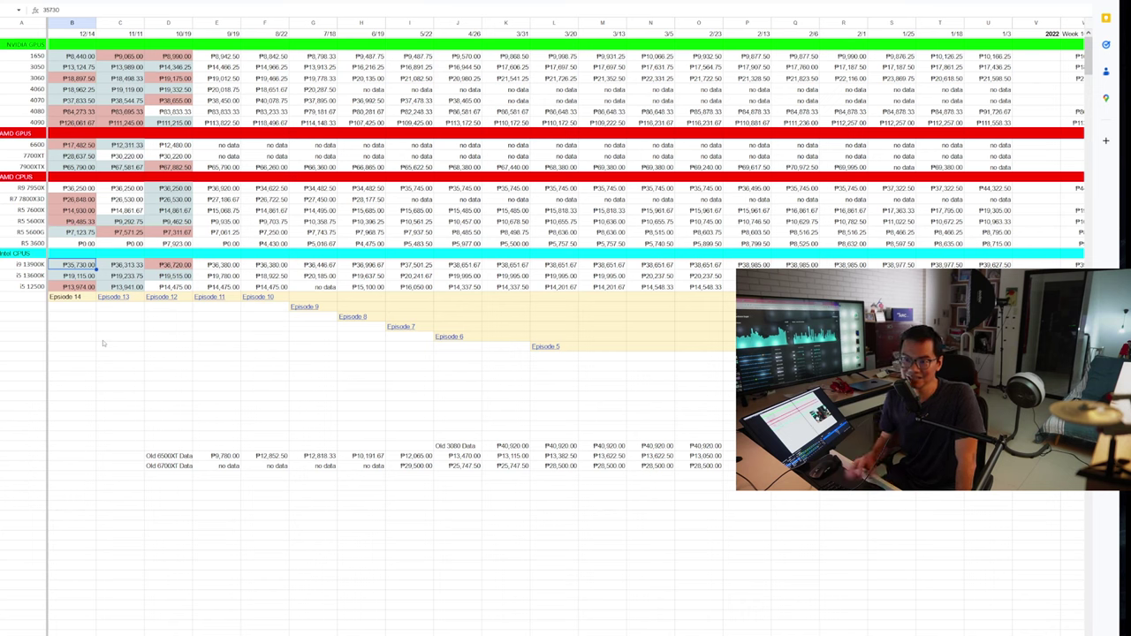
key("Down")
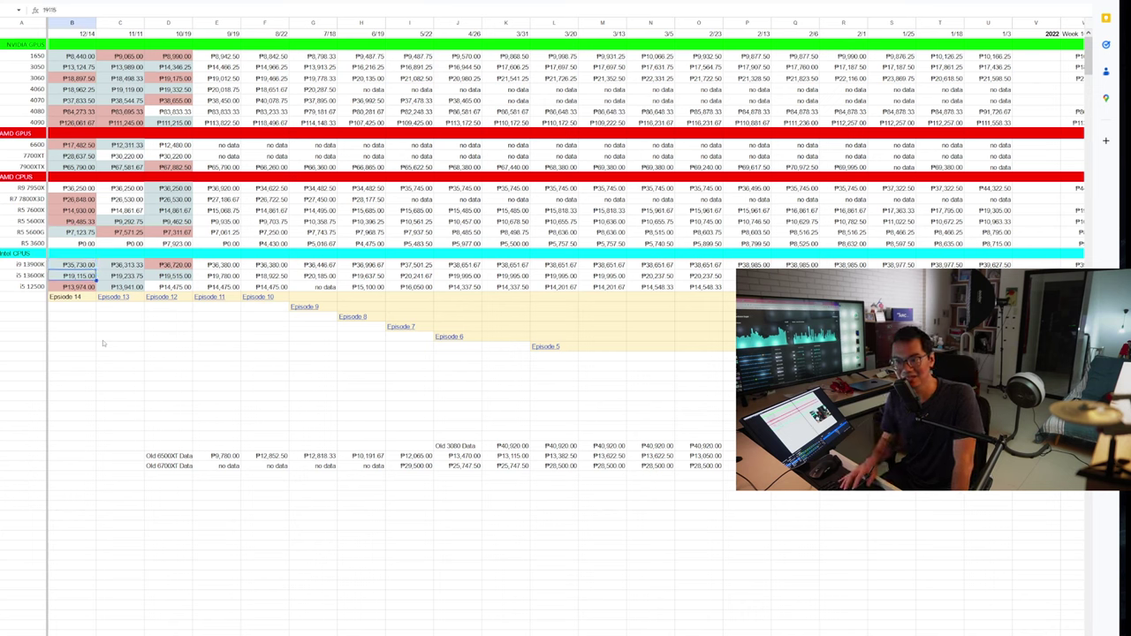
key("Right")
key("Right")
key("Right")
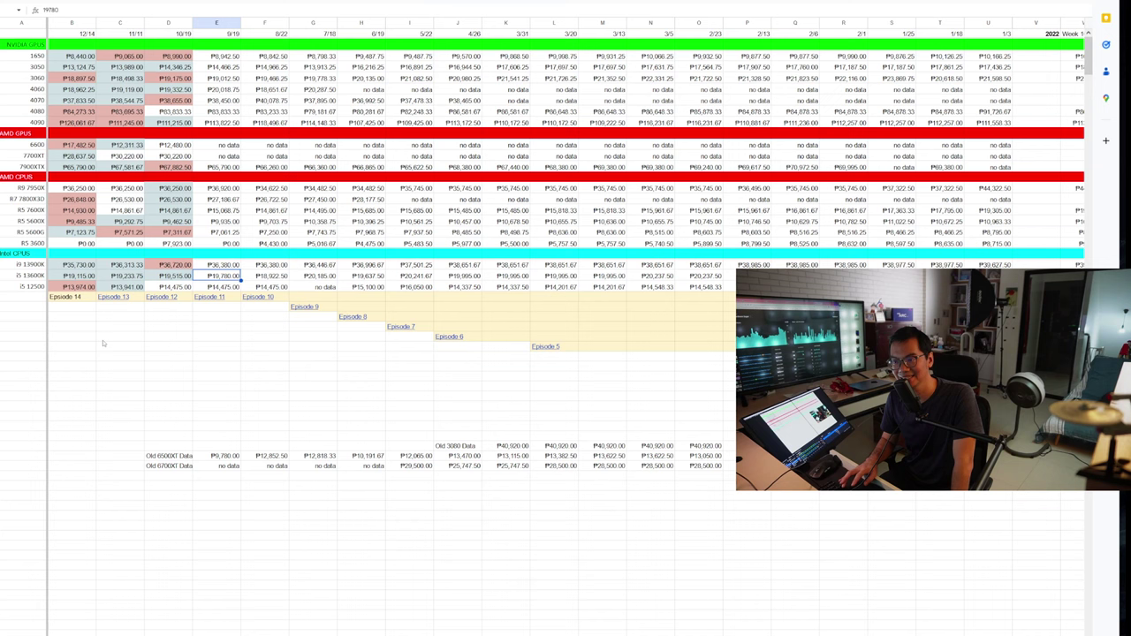
key("Left")
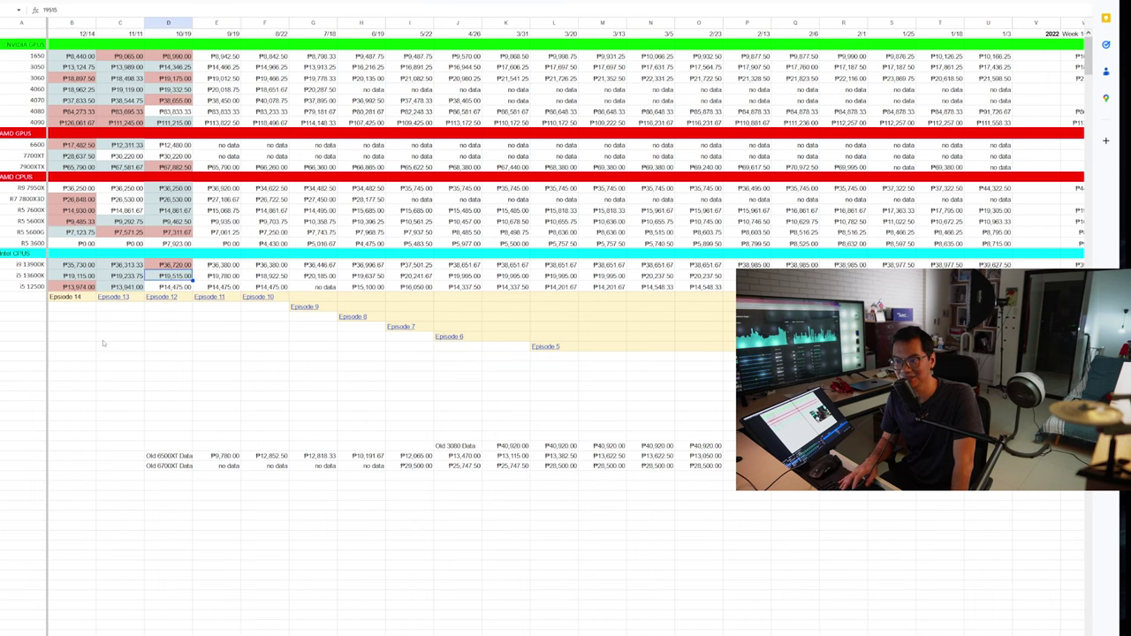
key("Right")
key("Right")
key("Right")
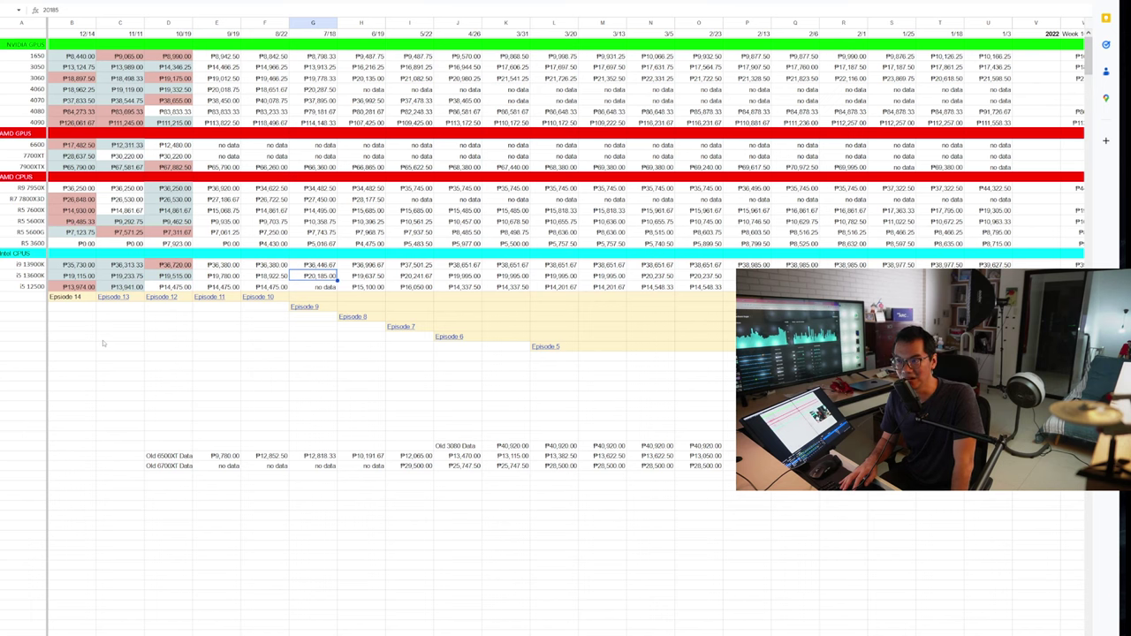
key("Left")
key("Left")
key("Left")
key("Left")
key("Left")
key("Down")
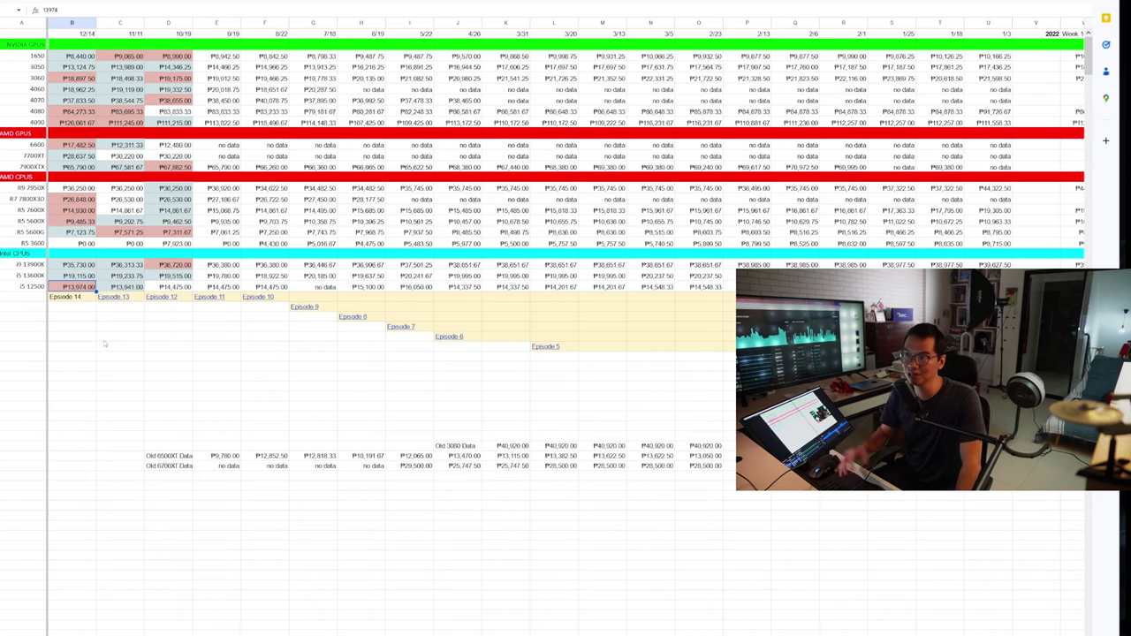
Trace the i5 12500 price history from 12/14 back to the Week 1 (10/15) column.
key("Right")
key("Right")
key("Right")
key("Right")
key("Right")
key("Right")
key("Right")
key("Right")
key("Right")
key("Right")
key("Right")
key("Right")
key("Right")
key("Right")
key("Right")
key("Right")
key("Right")
key("Right")
key("Right")
key("Right")
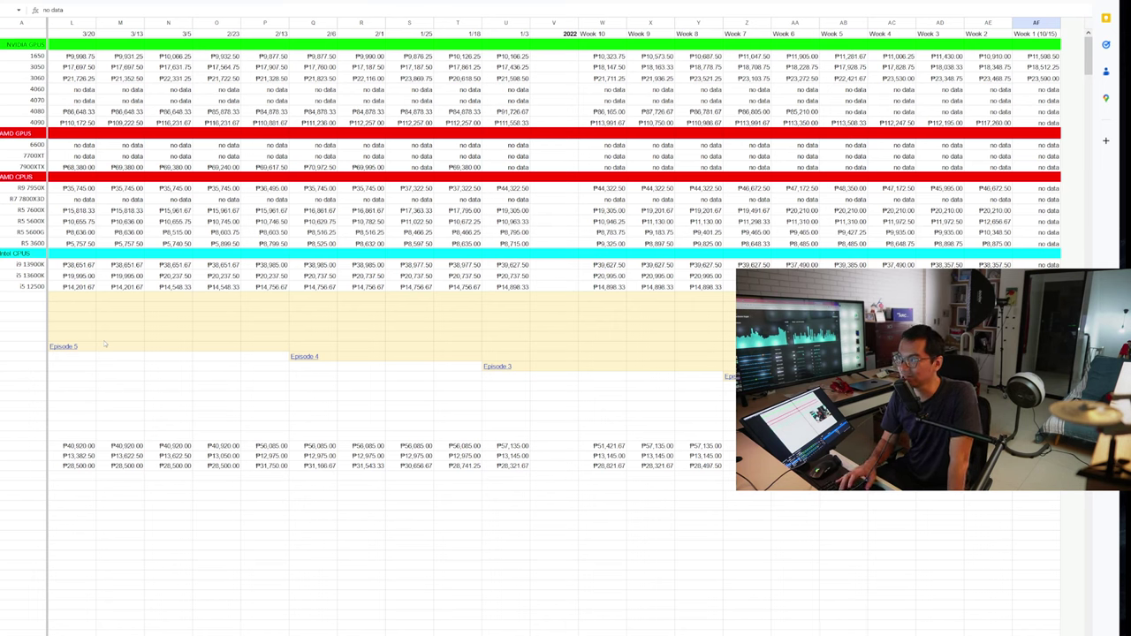
Go back along the i5 12500 row to 1/3, and check the R5 5600G price in the Week 10 column.
key("Left")
key("Left")
key("Left")
key("Left")
key("Left")
key("Left")
key("Left")
key("Left")
key("Left")
key("Left")
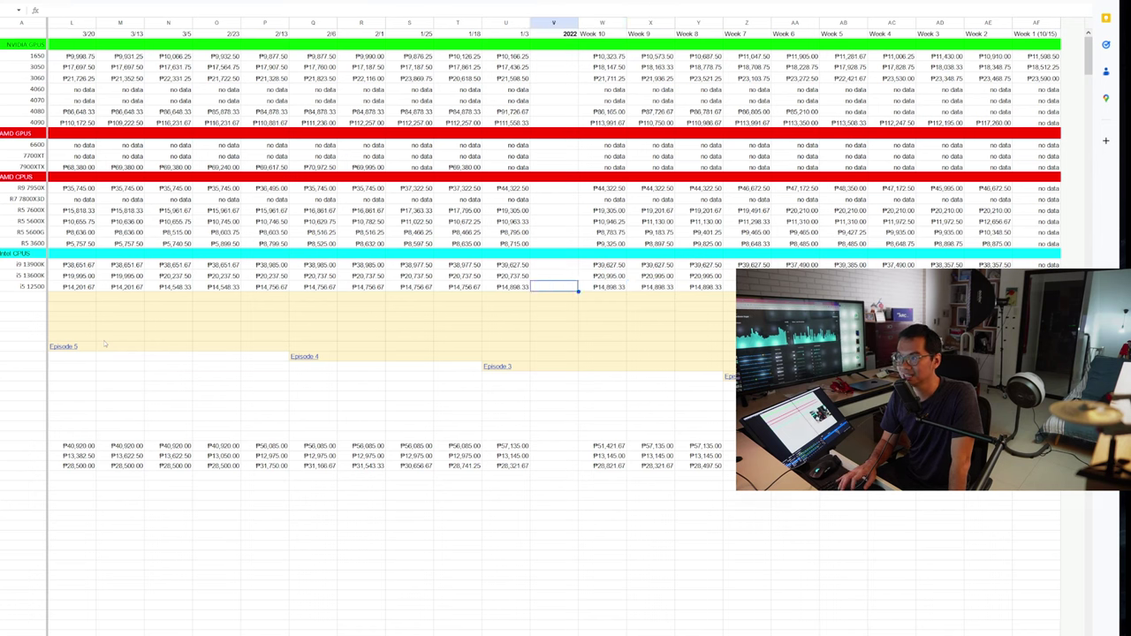
key("Left")
key("Up")
key("Up")
key("Up")
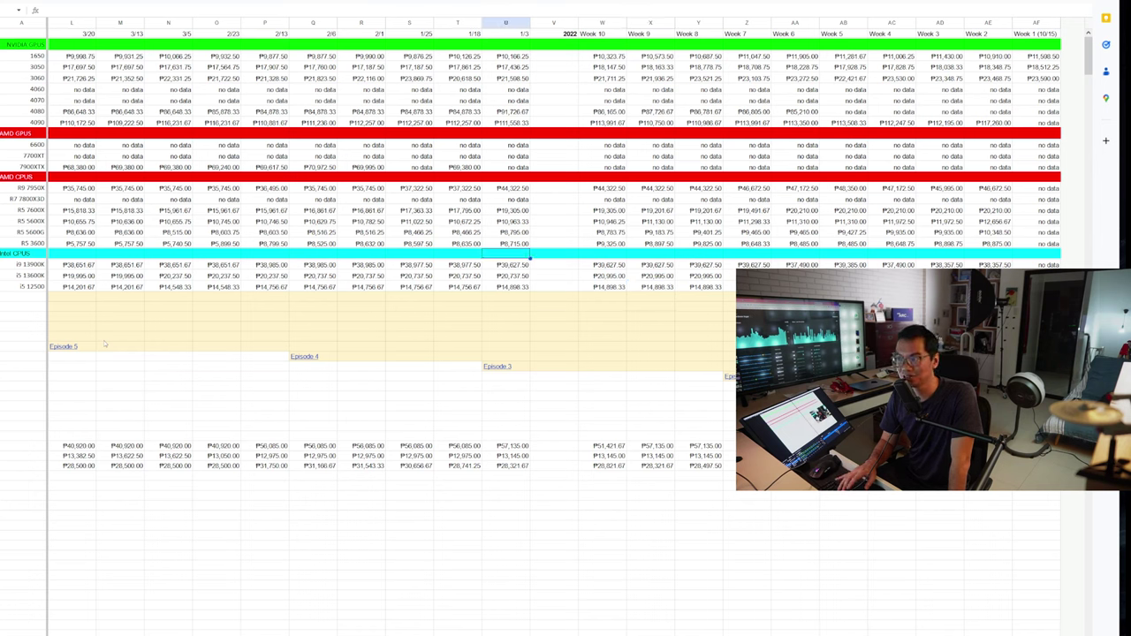
key("Up")
key("Up")
key("Right")
key("Right")
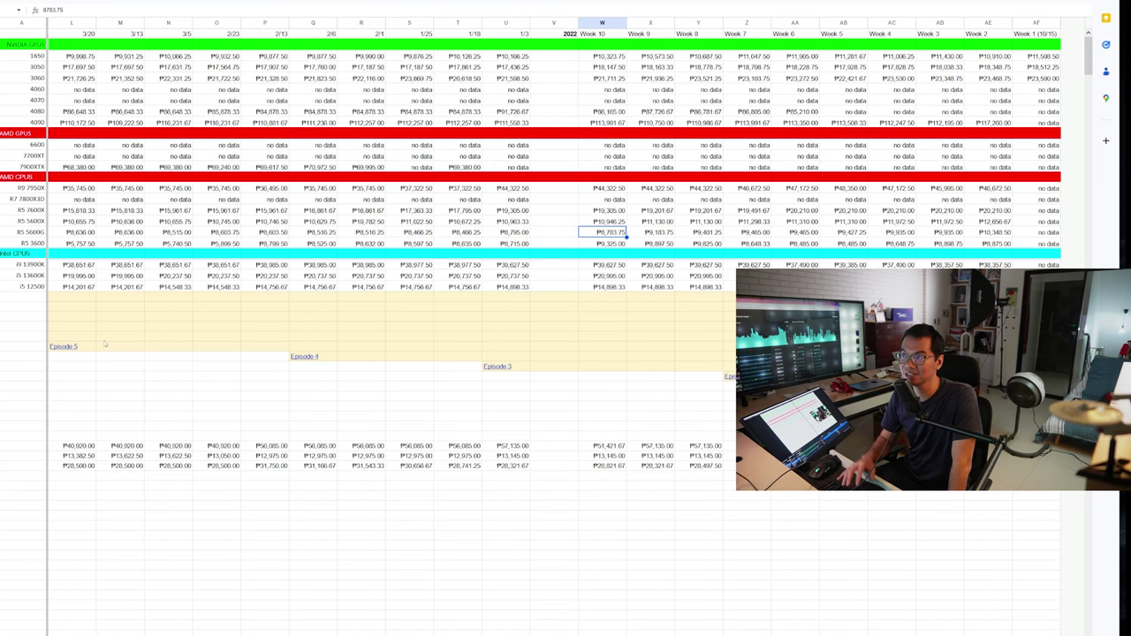
Follow the R5 5600G price history from the start of 2023 back toward the most recent date columns.
key("Left")
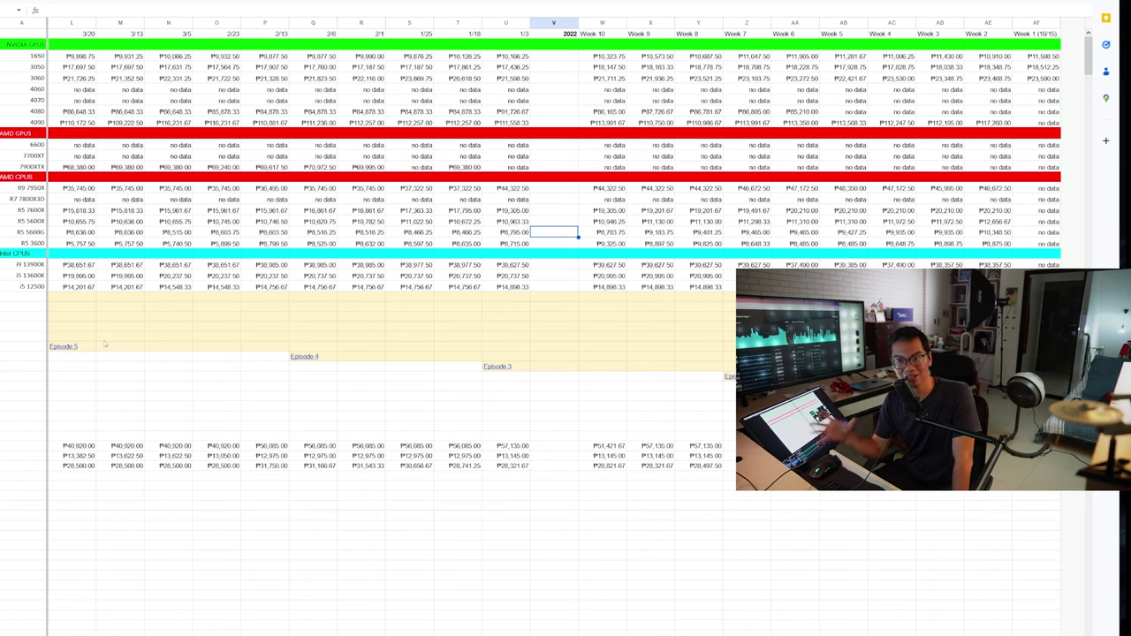
key("Left")
key("Left")
key("Left")
key("Left")
key("Left")
key("Left")
key("Left")
key("Left")
key("Left")
key("Left")
key("Left")
key("Left")
key("Left")
key("Left")
key("Left")
key("Left")
key("Left")
key("Left")
key("Left")
key("Left")
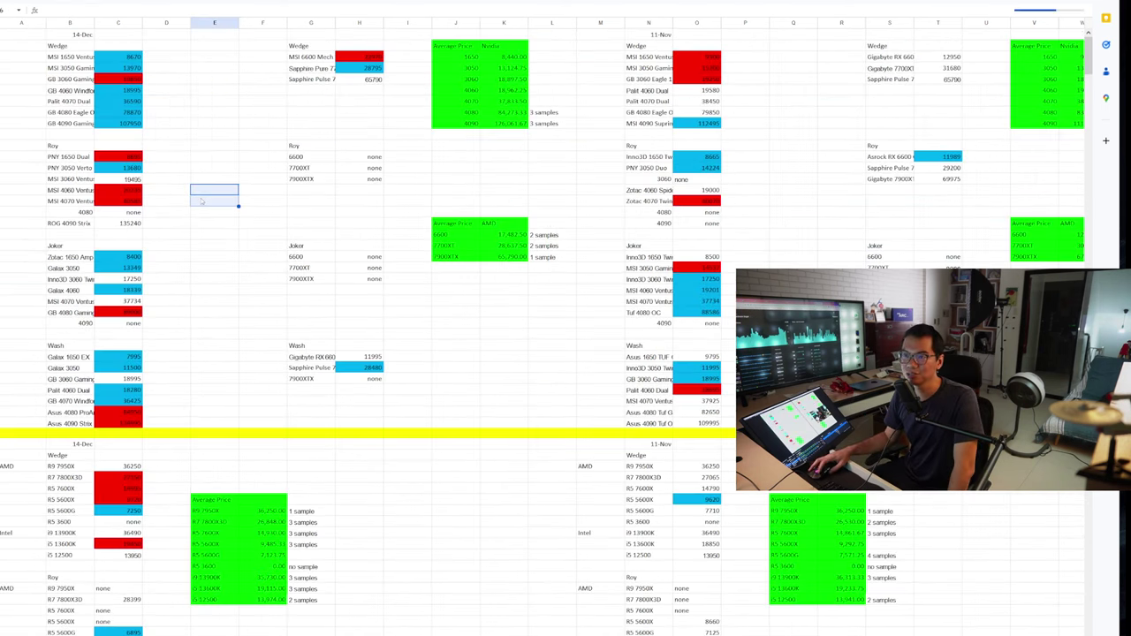
Go through the Wedge Nvidia GPU prices for 14-Dec, from the MSI 1650 Ventus to the GB 4090 Gaming.
key("Left")
key("Left")
key("Left")
key("Left")
key("Up")
key("Up")
key("Up")
key("Up")
key("Up")
key("Up")
key("Up")
key("Up")
key("Up")
key("Up")
key("Up")
key("Up")
key("Up")
key("Up")
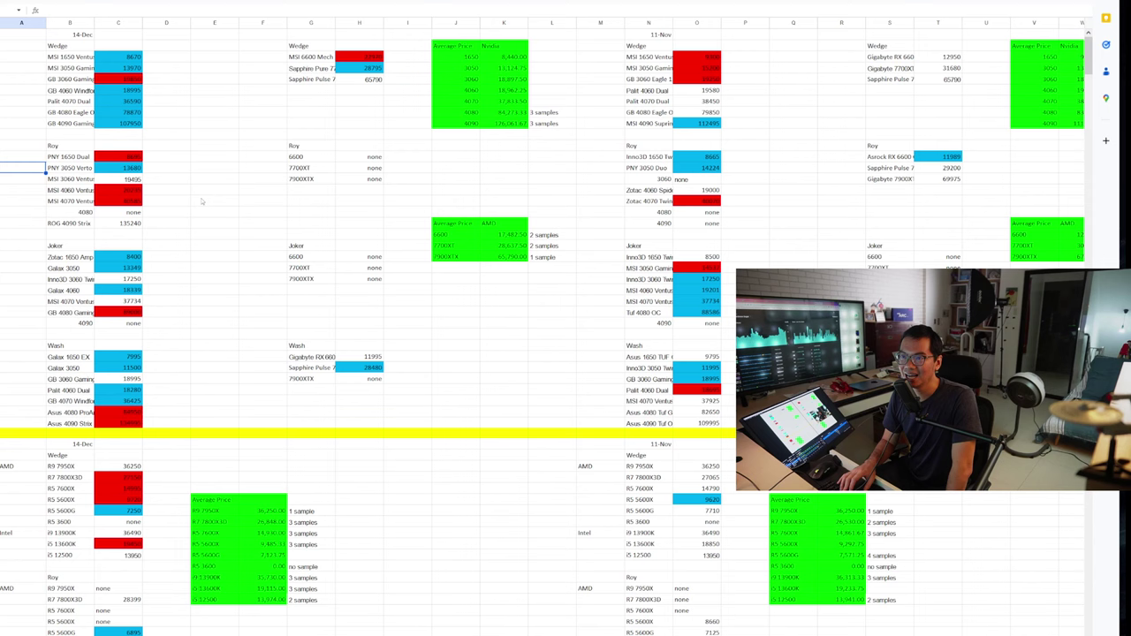
key("Right")
key("Down")
key("Right")
key("Down")
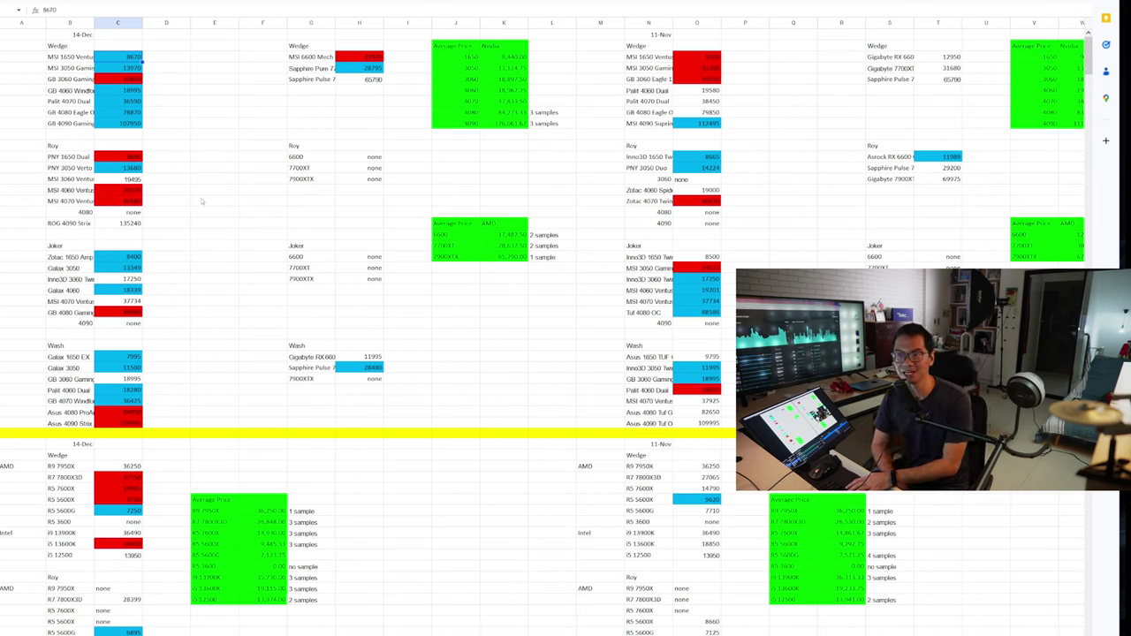
key("Down")
key("Down")
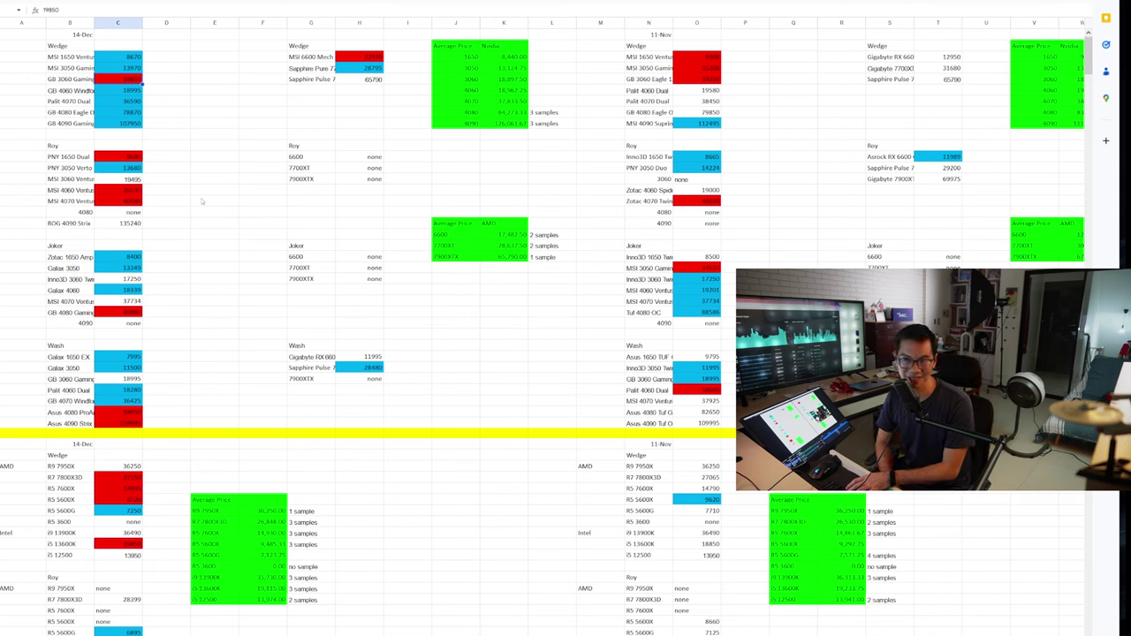
key("Down")
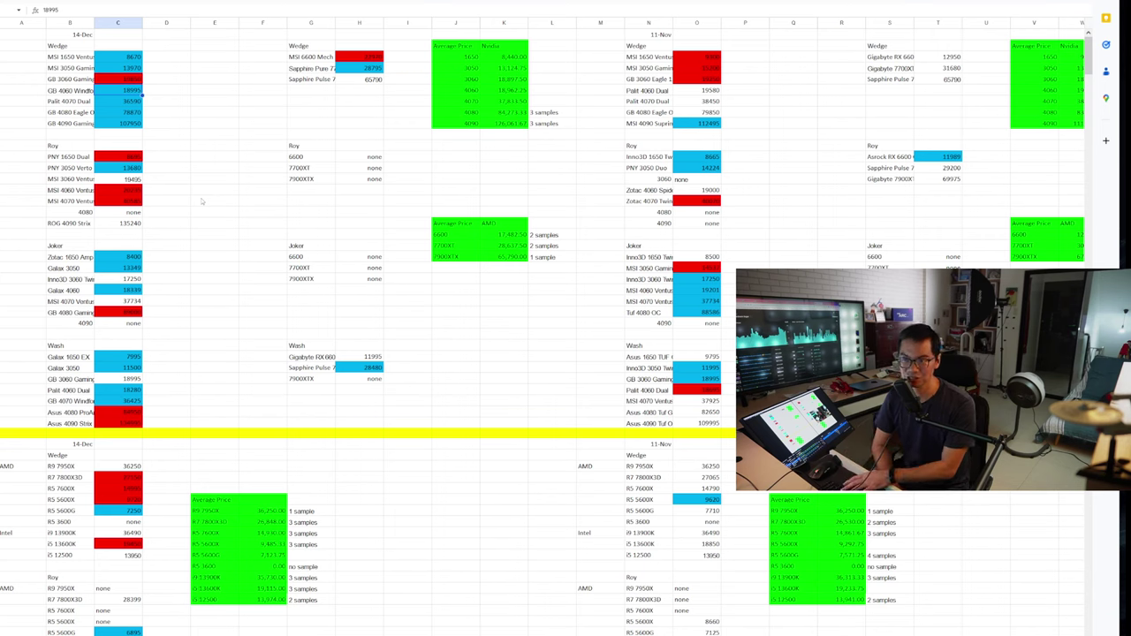
key("Down")
key("Down")
key("Down")
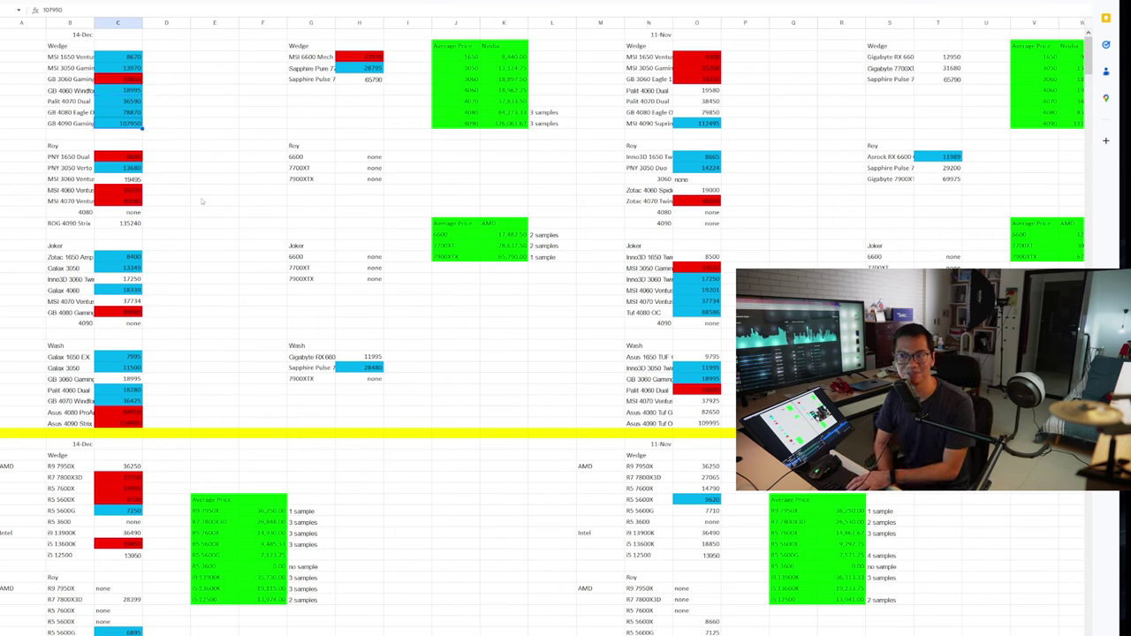
Check the Wedge AMD GPU prices for 14-Dec on the Sapphire Pure 7700XT and the MSI 6600 Mech 2X.
key("Right")
key("Right")
key("Right")
key("Right")
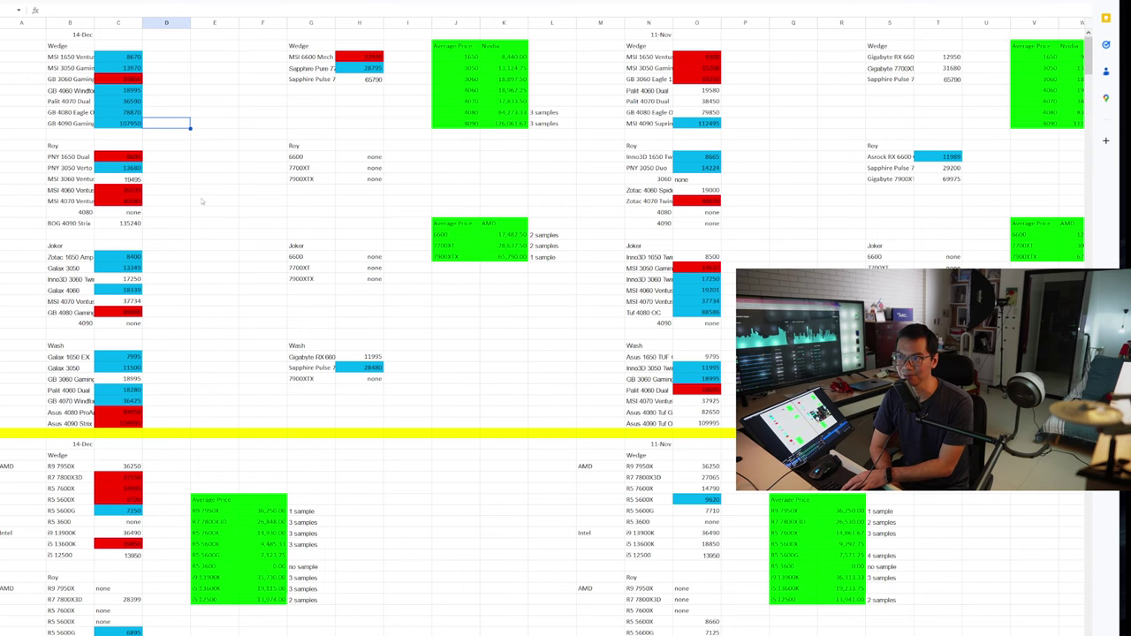
key("Up")
key("Up")
key("Up")
key("Up")
key("Up")
key("Right")
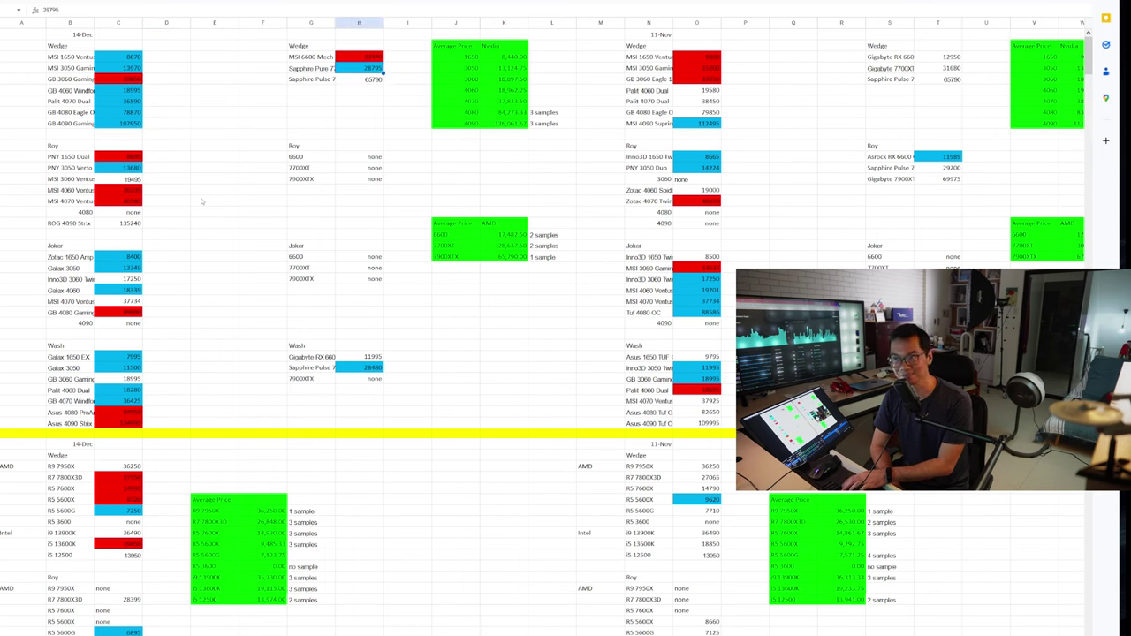
key("Up")
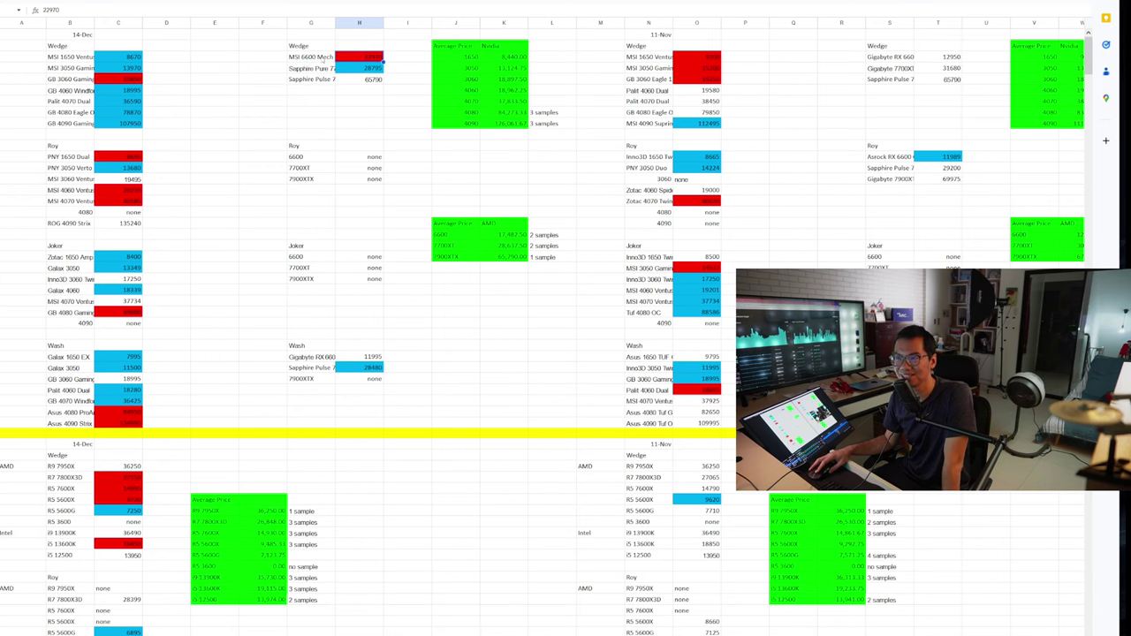
Compare the 14-Dec Gigabyte RX 6600 price at Wash with the MSI 6600 Mech 2X price at Wedge.
left_click(315, 58)
left_click(305, 46)
left_click(296, 346)
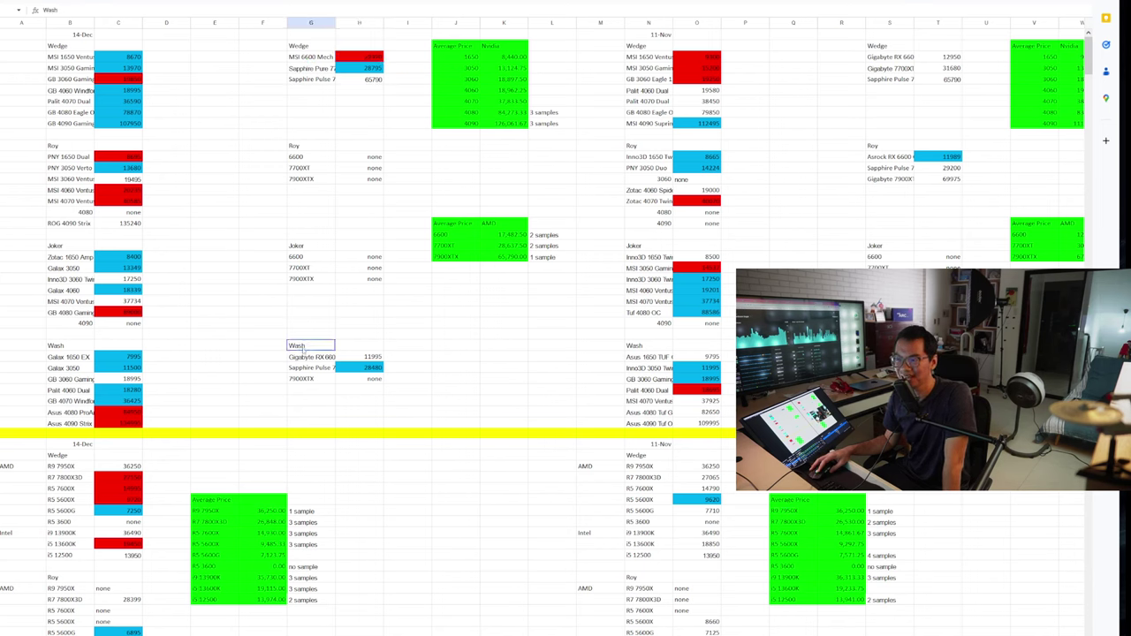
left_click(358, 359)
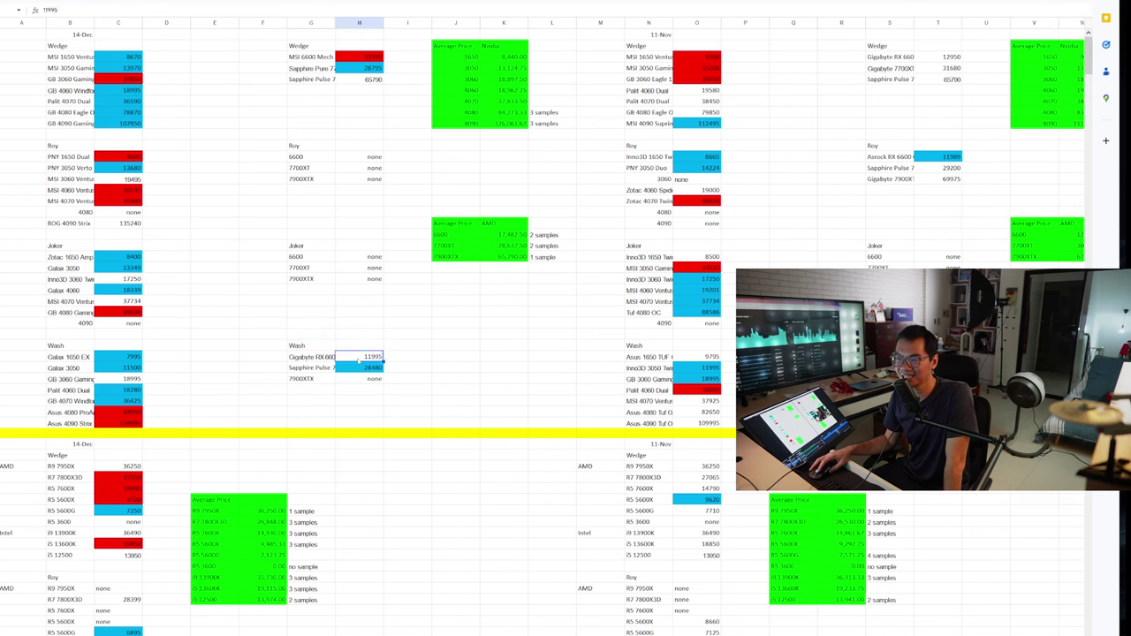
left_click(375, 58)
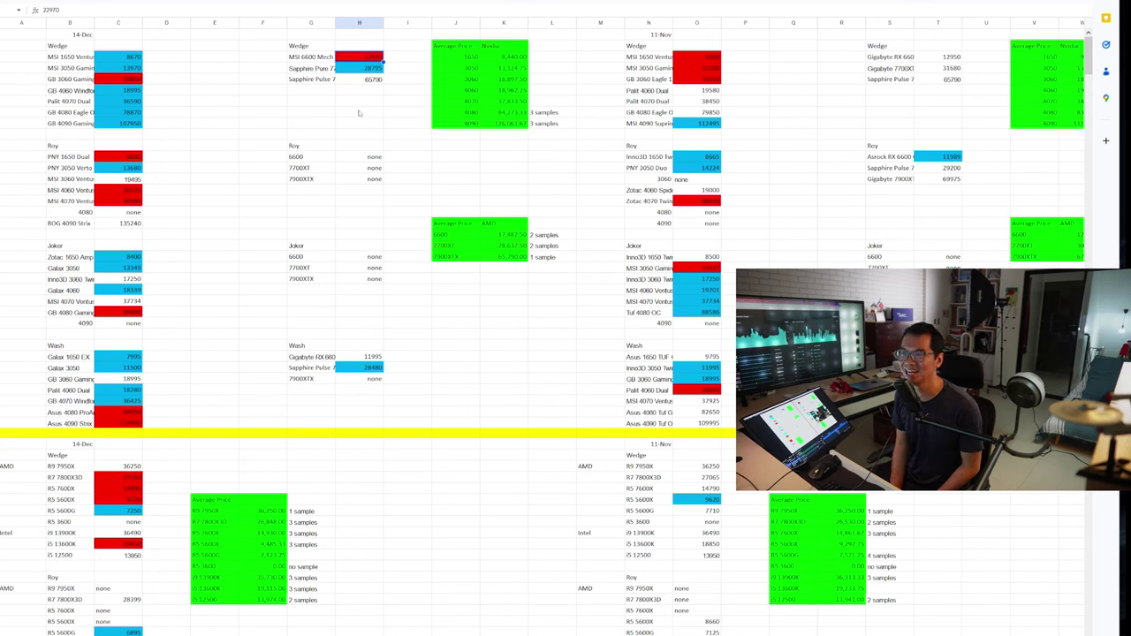
Examine the full model names and prices of the Sapphire Pure 7700XT and MSI 6600 Mech 2X at Wedge.
key("Down")
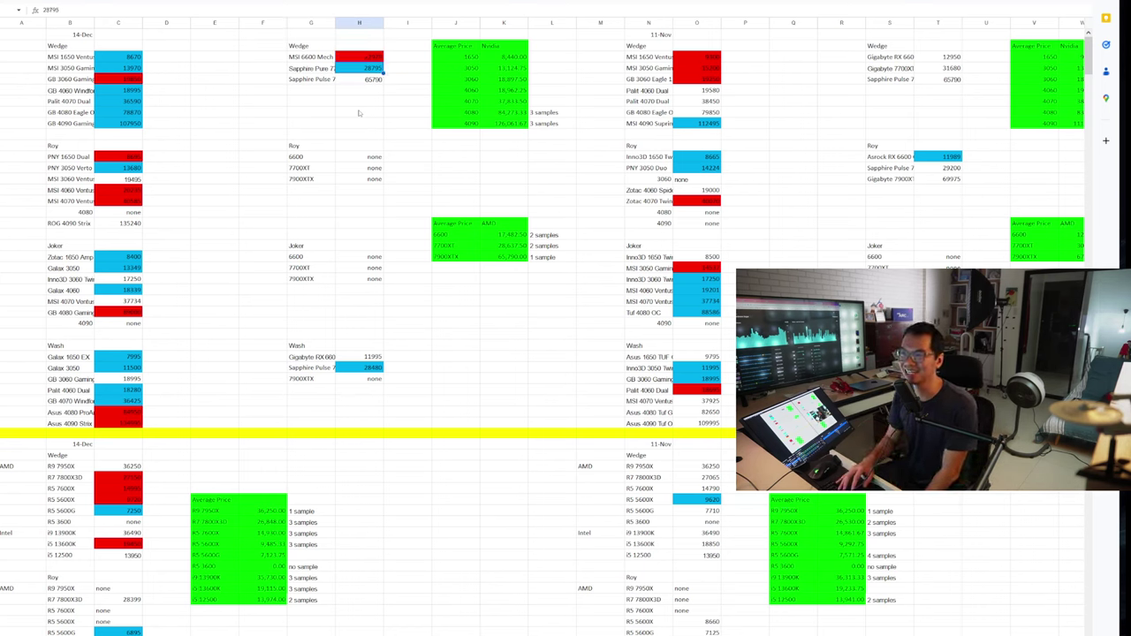
key("Left")
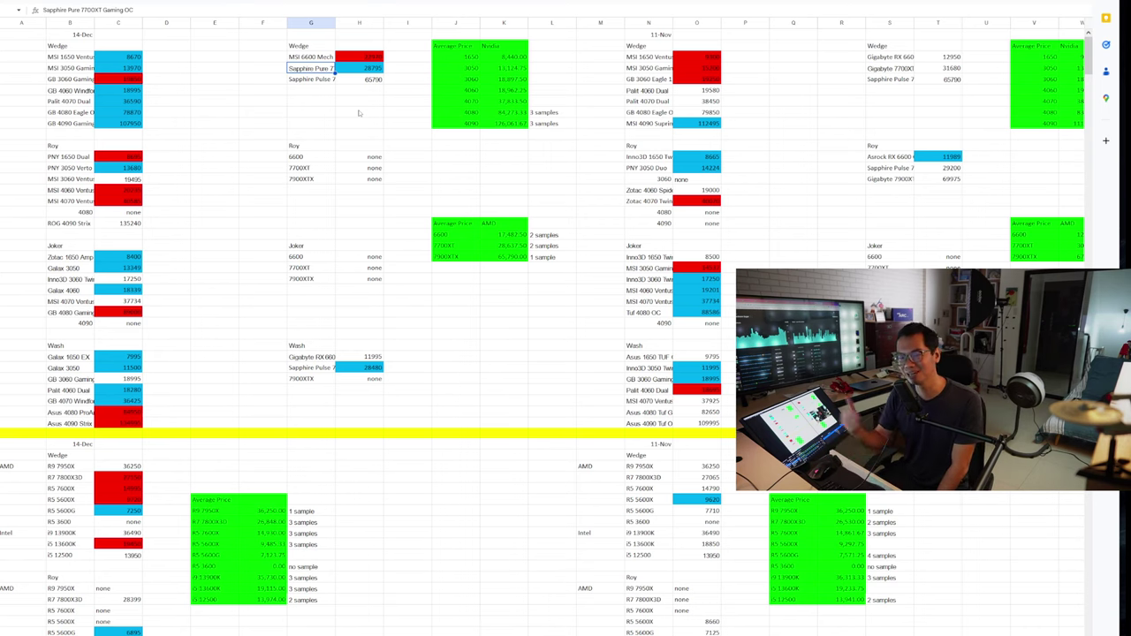
key("Right")
key("Left")
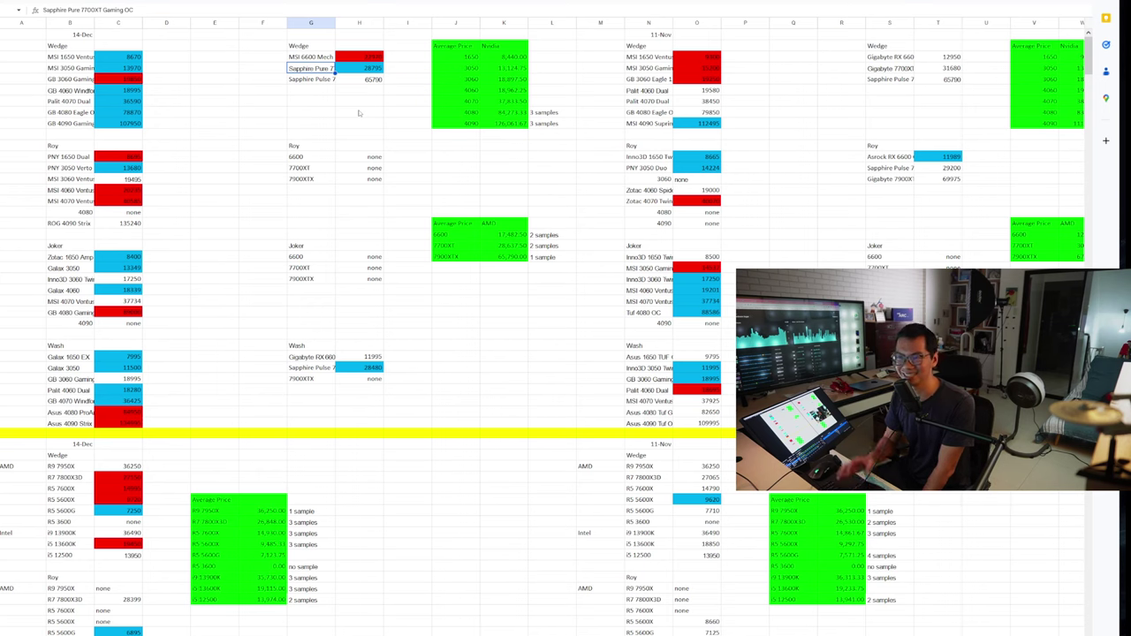
key("Up")
key("Right")
key("Left")
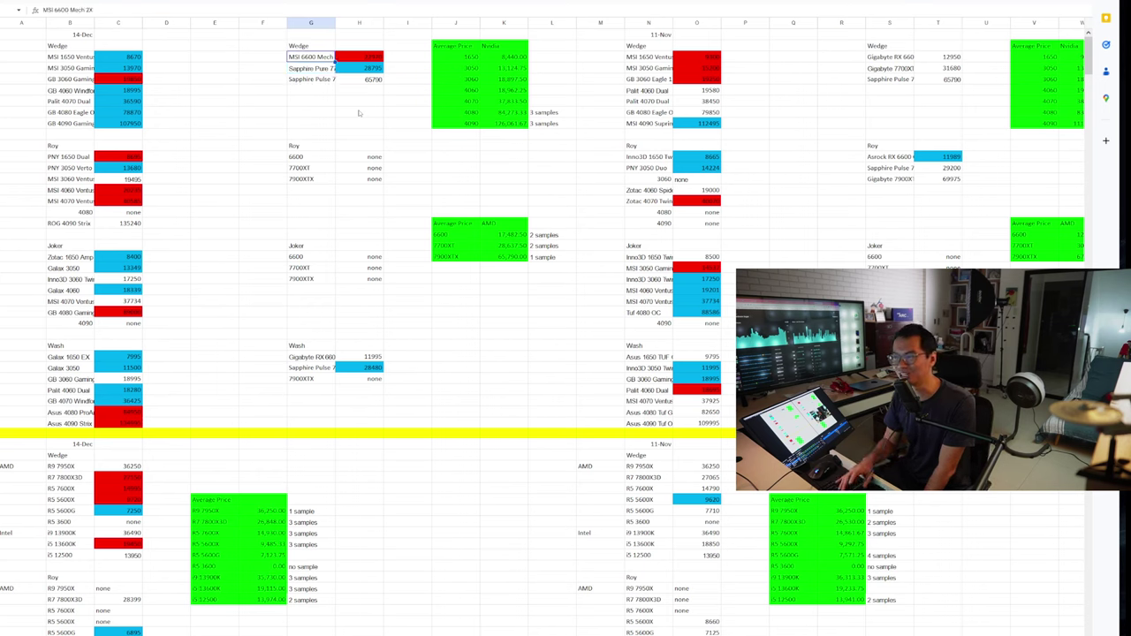
key("Right")
Go through the Roy Nvidia GPU prices for 14-Dec down to the ROG 4090 Strix, and find the Asus 4090 Strix listed at Wash.
key("Left")
key("Left")
key("Left")
key("Left")
key("Left")
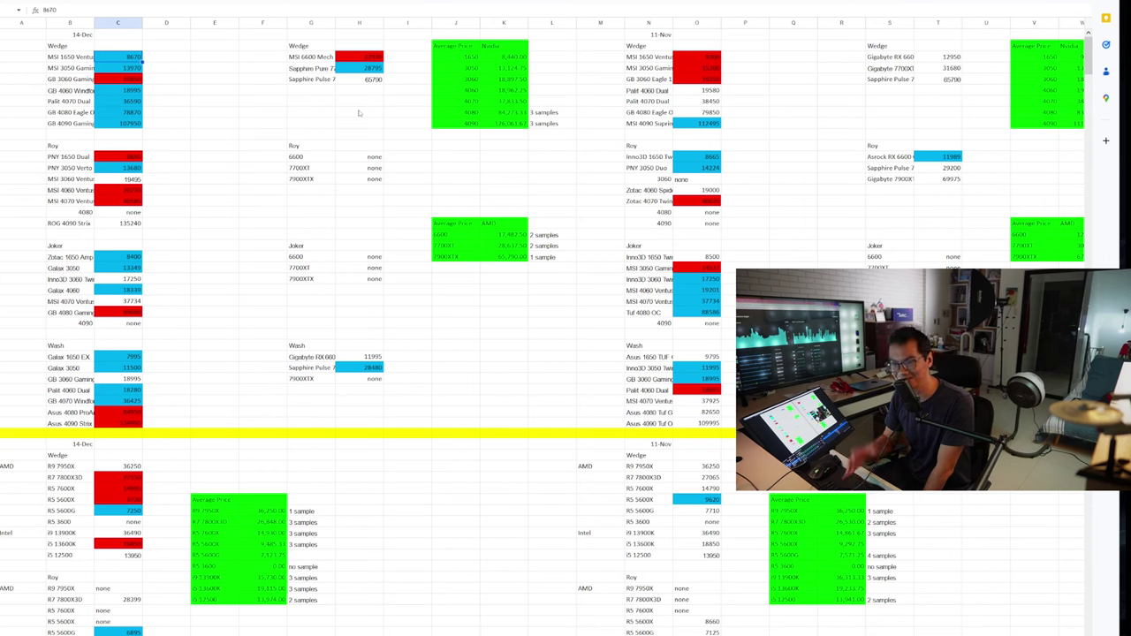
key("Down")
key("Down")
key("Down")
key("Down")
key("Down")
key("Down")
key("Down")
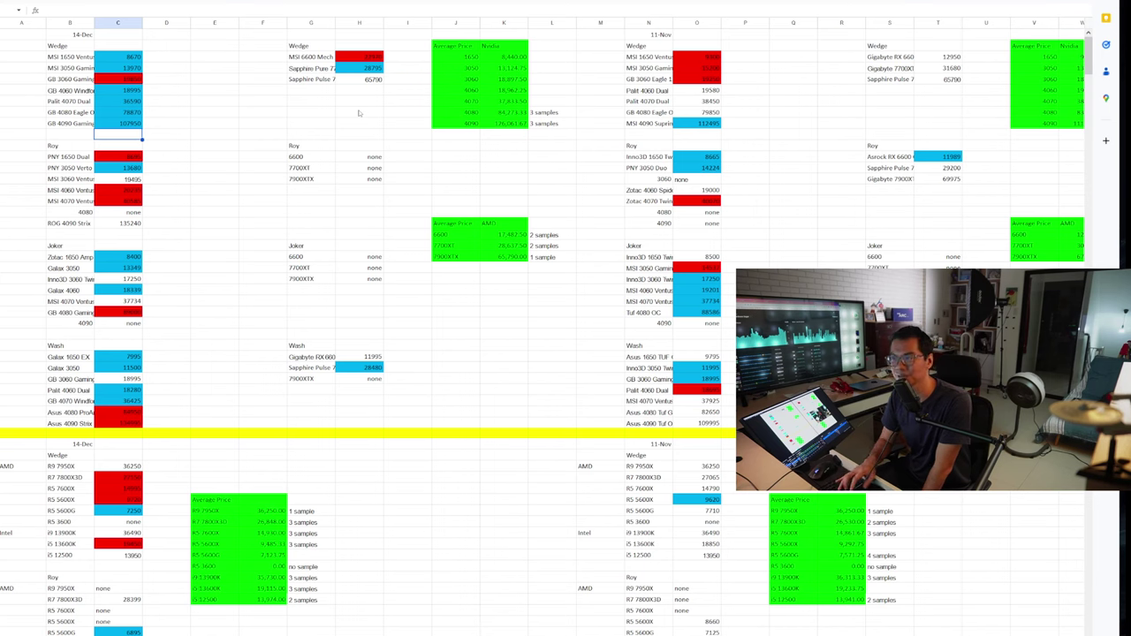
key("Down")
key("Down")
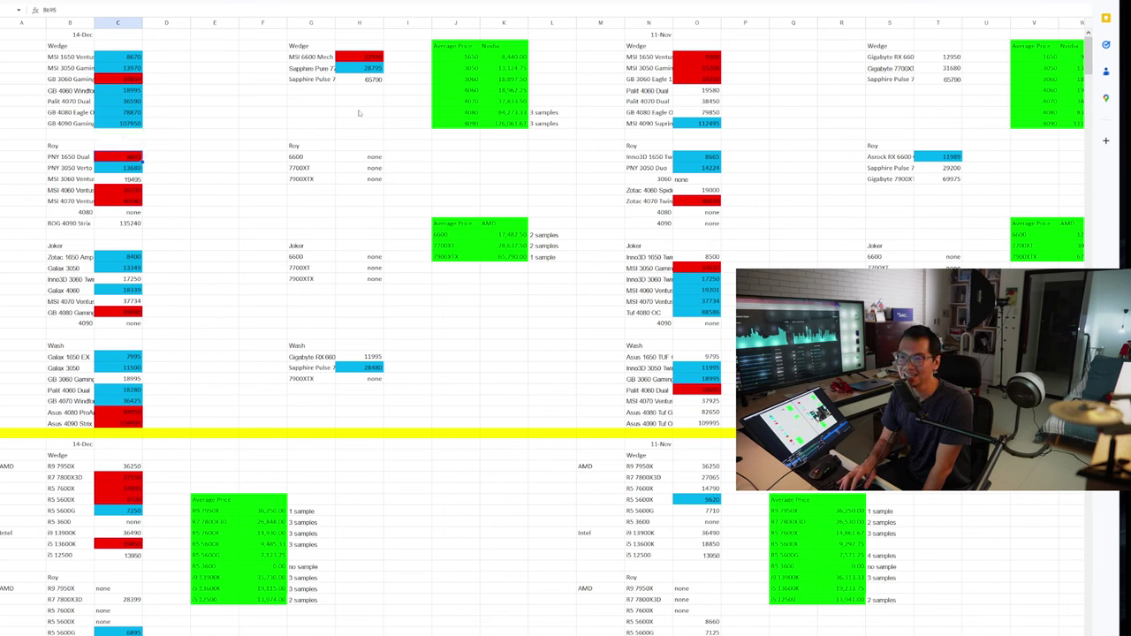
key("Down")
key("Down")
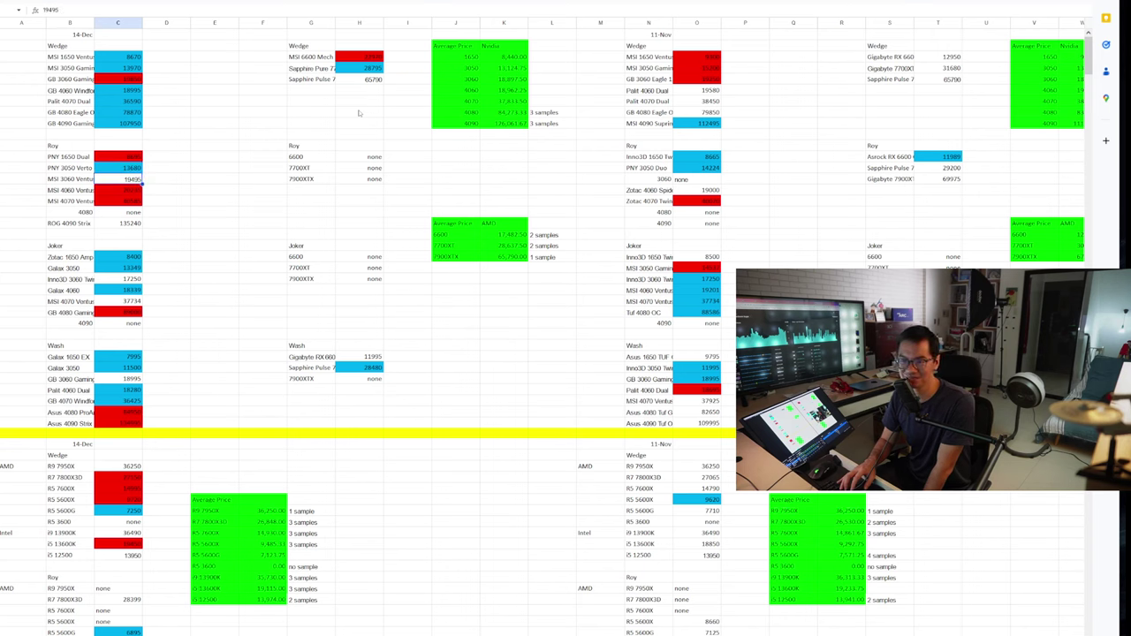
key("Down")
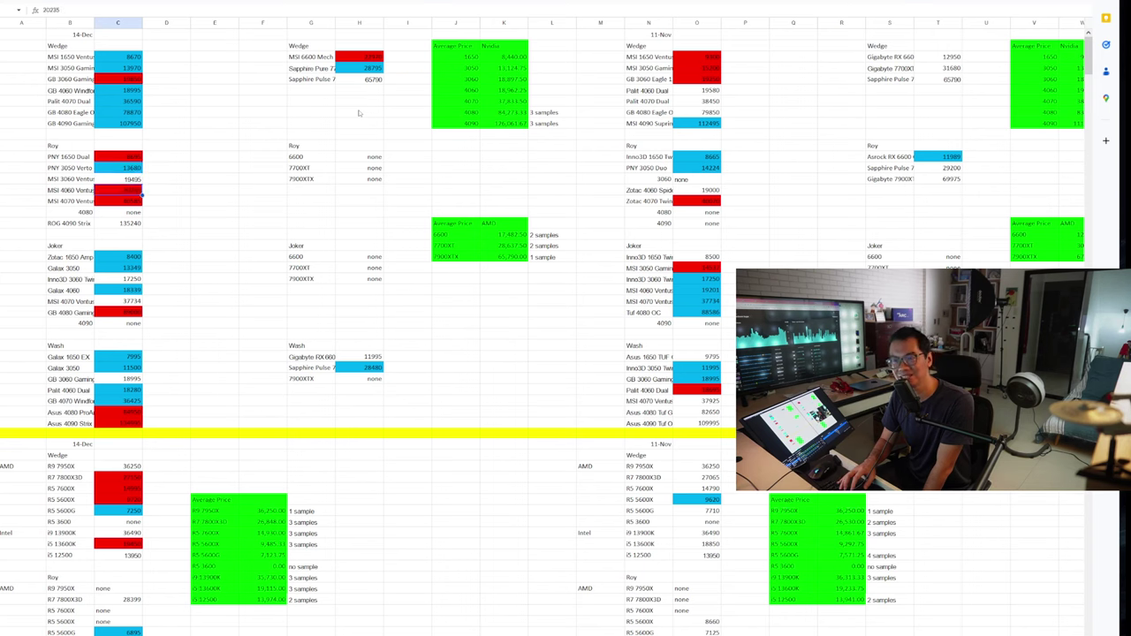
key("Down")
key("Down")
key("Down")
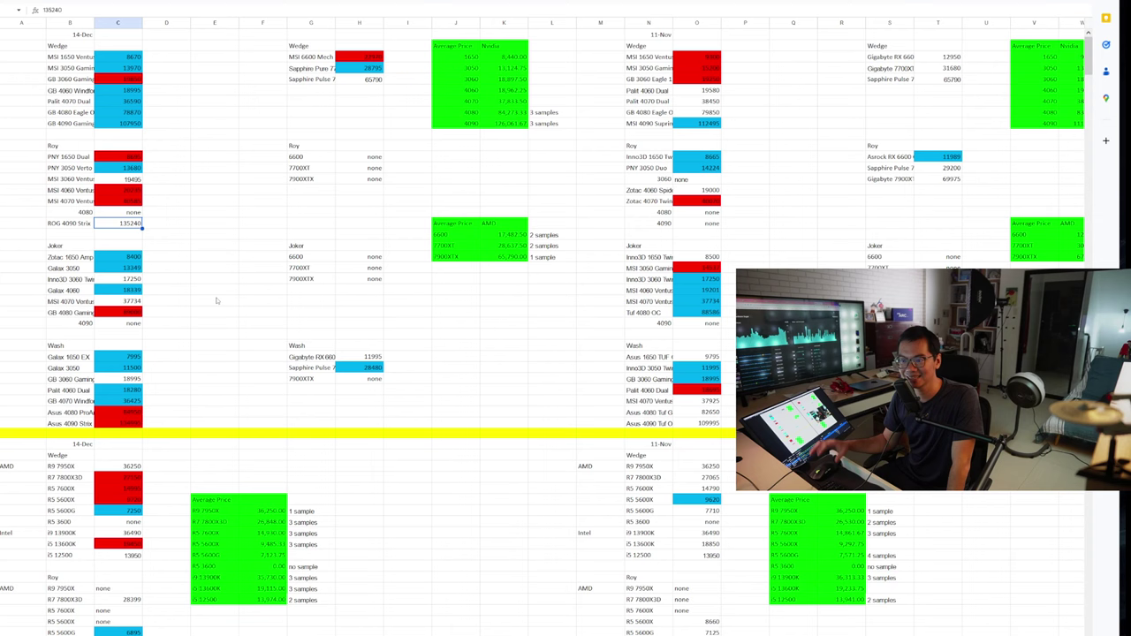
left_click(70, 423)
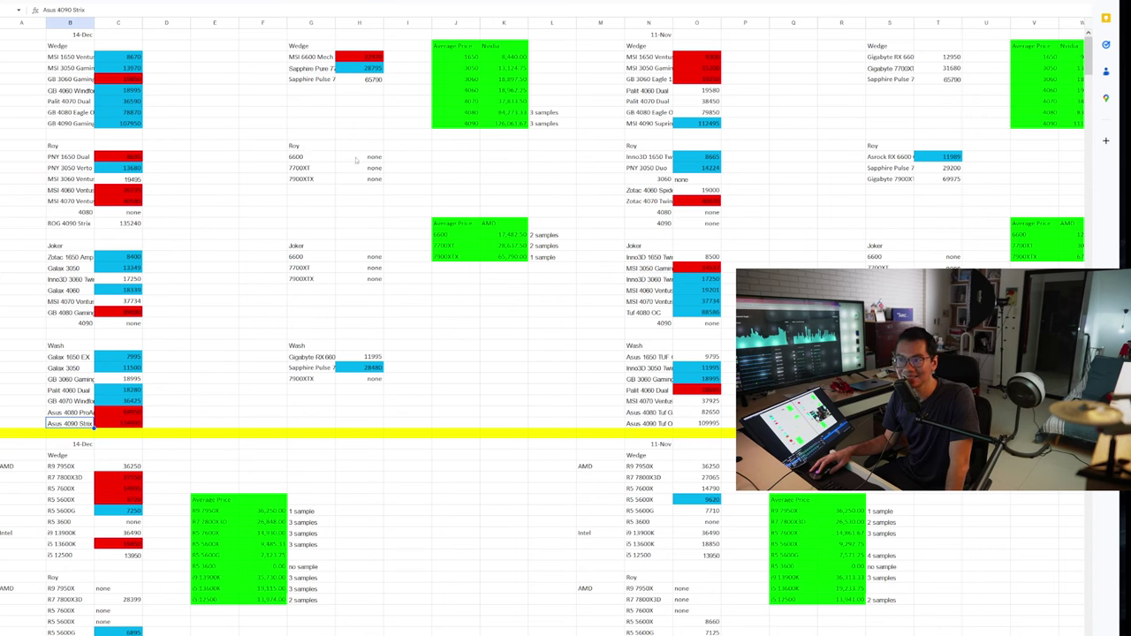
Highlight the Roy AMD GPU entries for 14-Dec, and look over the Roy CPU entries for the same date.
left_click_drag(357, 158, 361, 190)
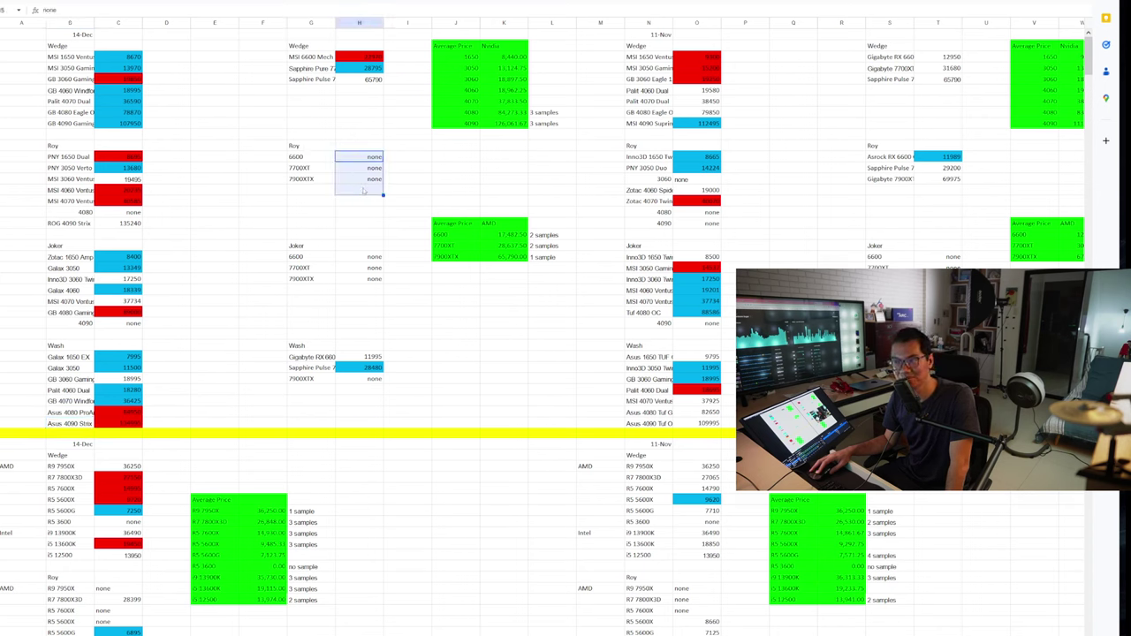
left_click(329, 225)
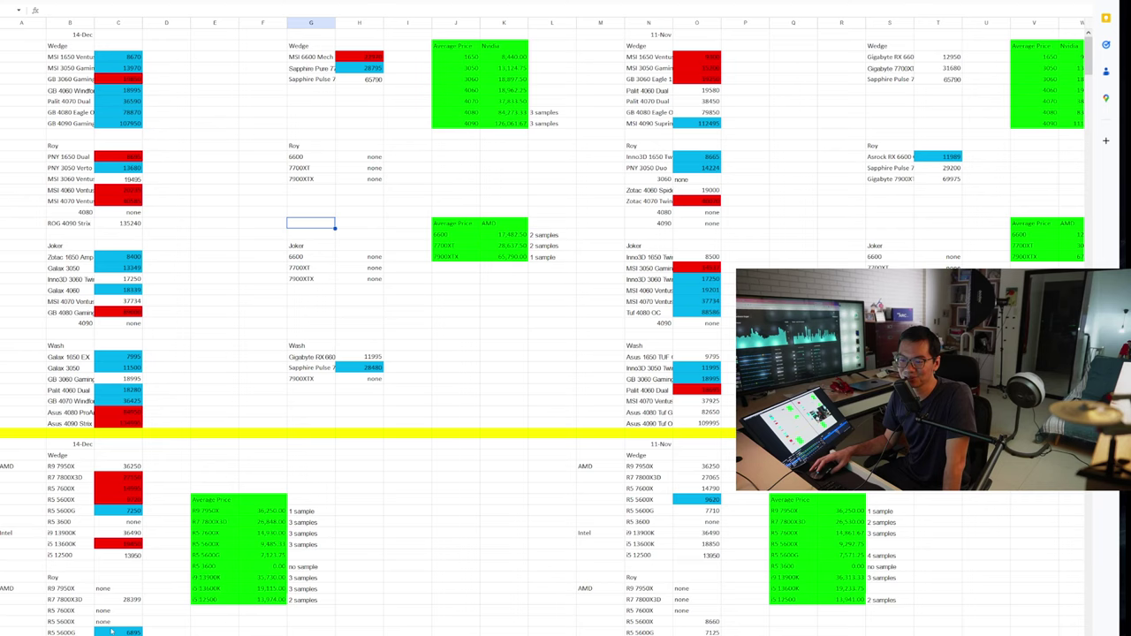
scroll(133, 442, "down", 2)
left_click_drag(109, 523, 110, 617)
left_click(155, 578)
scroll(171, 426, "up", 2)
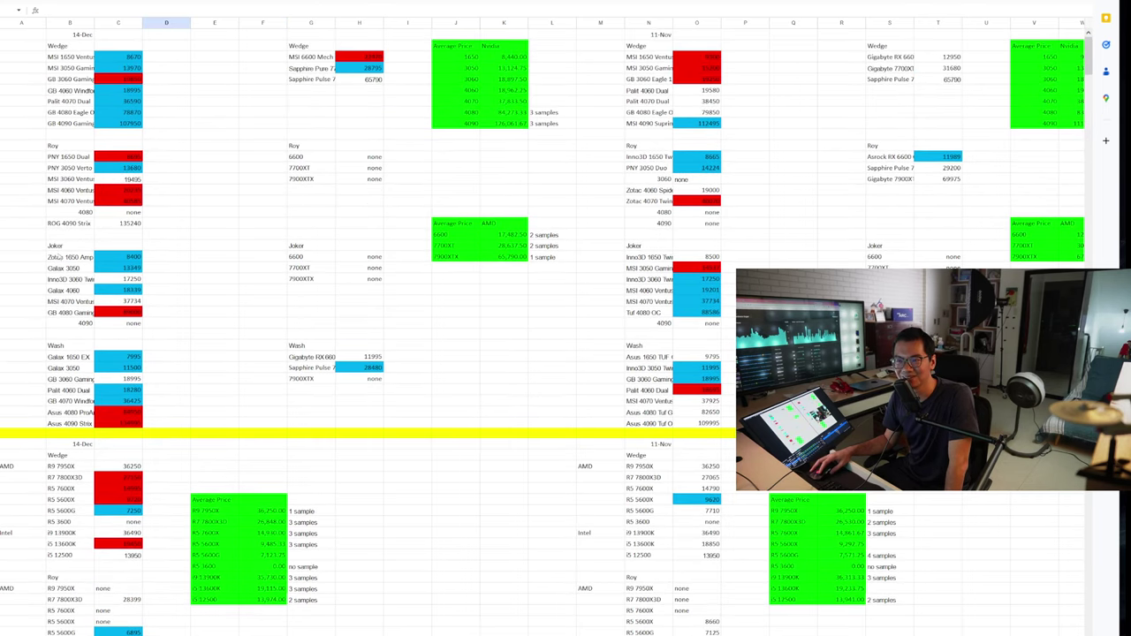
Highlight the Roy CPU and AMD GPU entries for 11-Nov and the Joker AMD GPU entries for 14-Dec to compare availability.
scroll(692, 472, "down", 4)
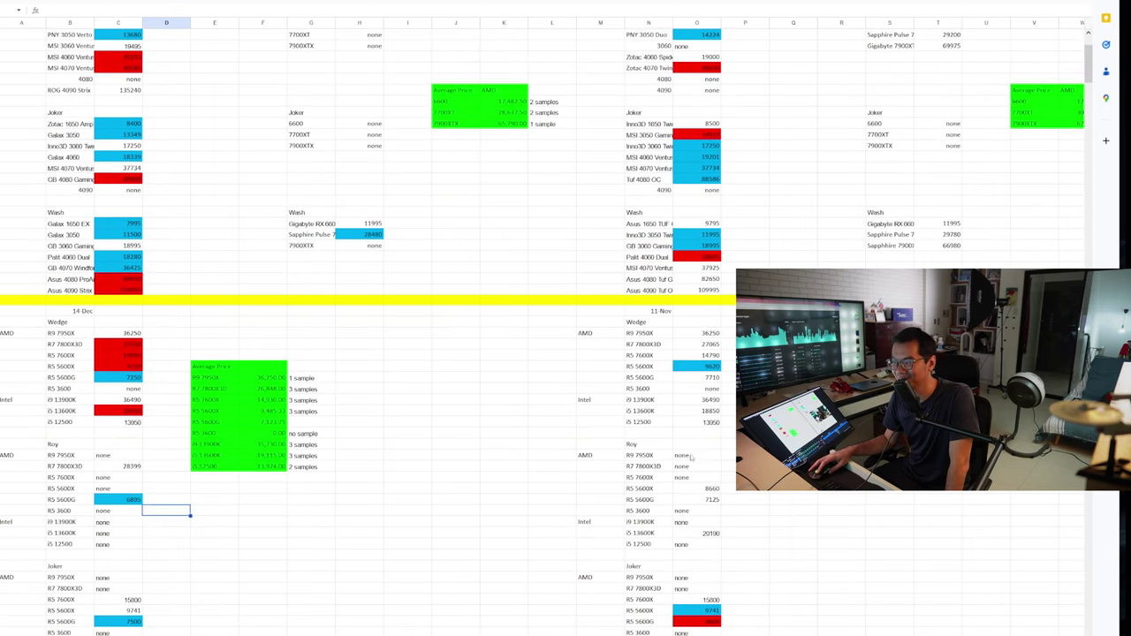
left_click_drag(692, 455, 693, 548)
scroll(685, 356, "up", 4)
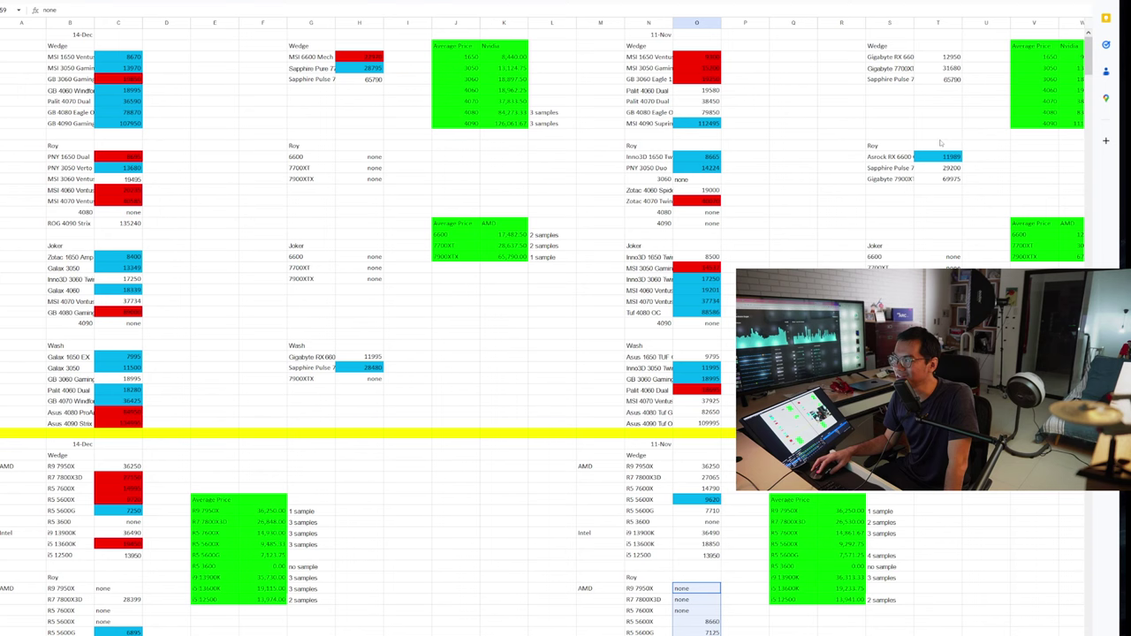
left_click_drag(844, 112, 962, 204)
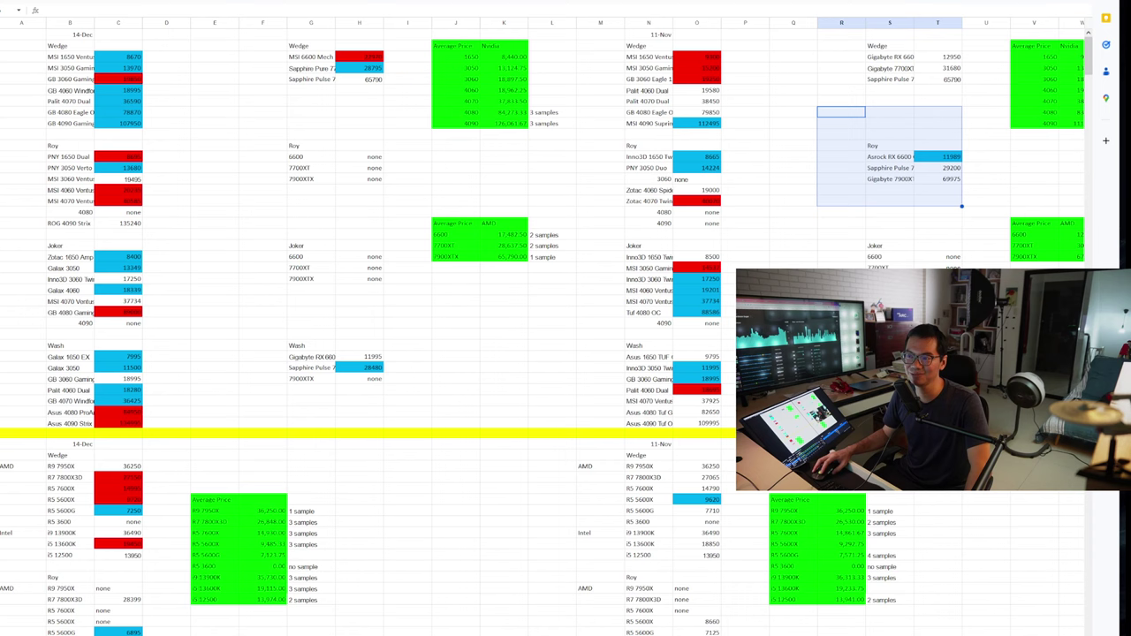
left_click_drag(269, 212, 424, 292)
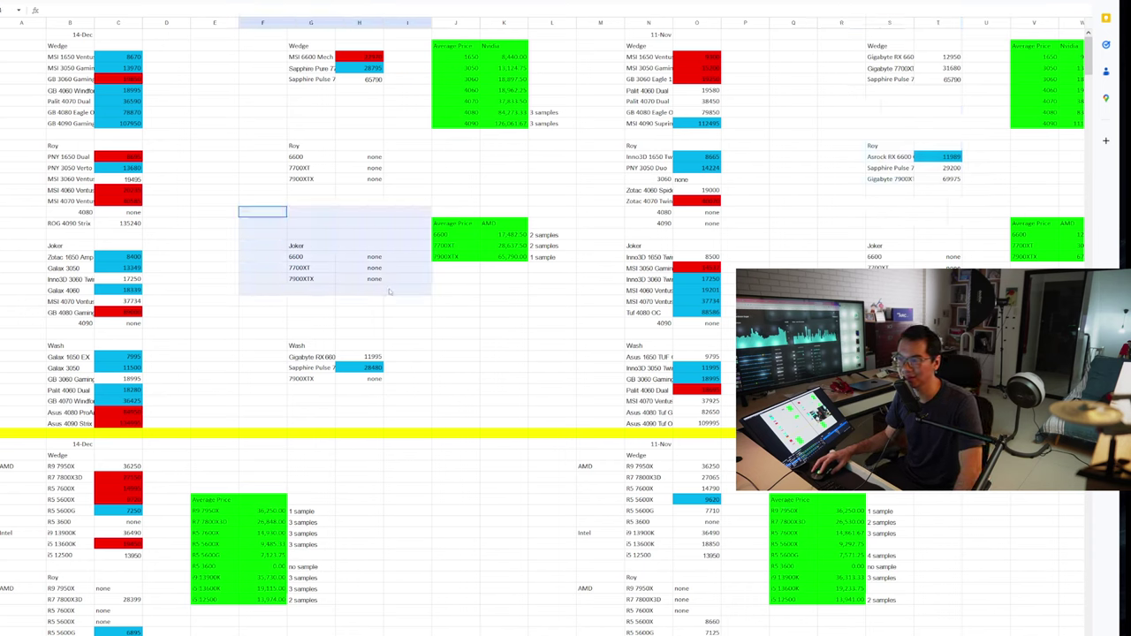
left_click(256, 171)
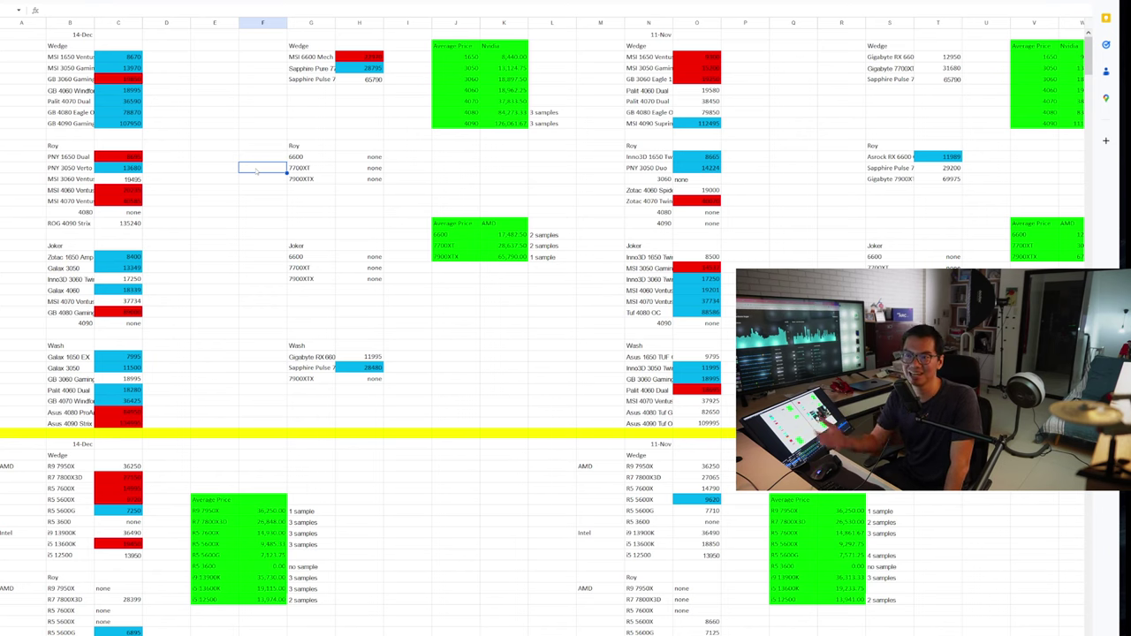
Highlight the Roy AMD GPU entries for 11-Nov to compare them with the 14-Dec entries.
key("Home")
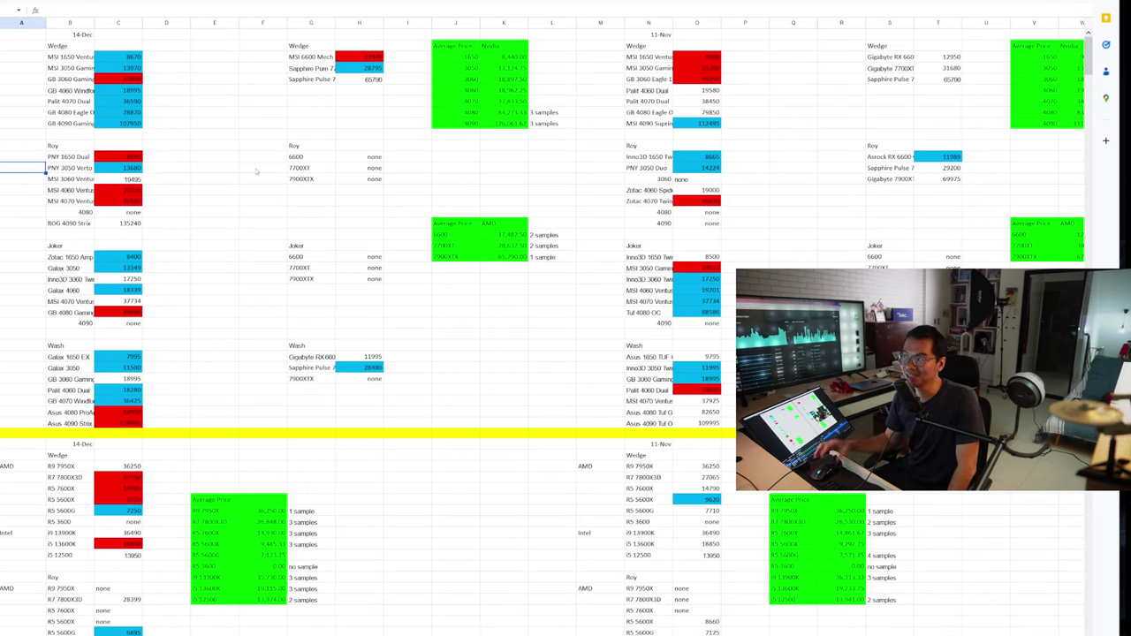
left_click_drag(841, 123, 898, 195)
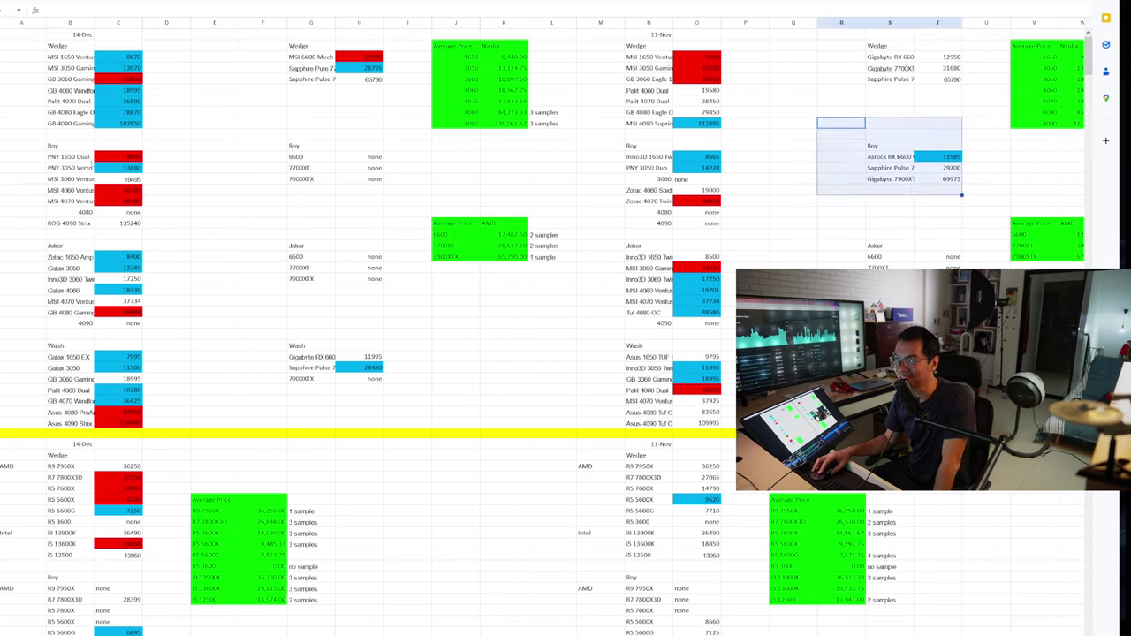
left_click(181, 180)
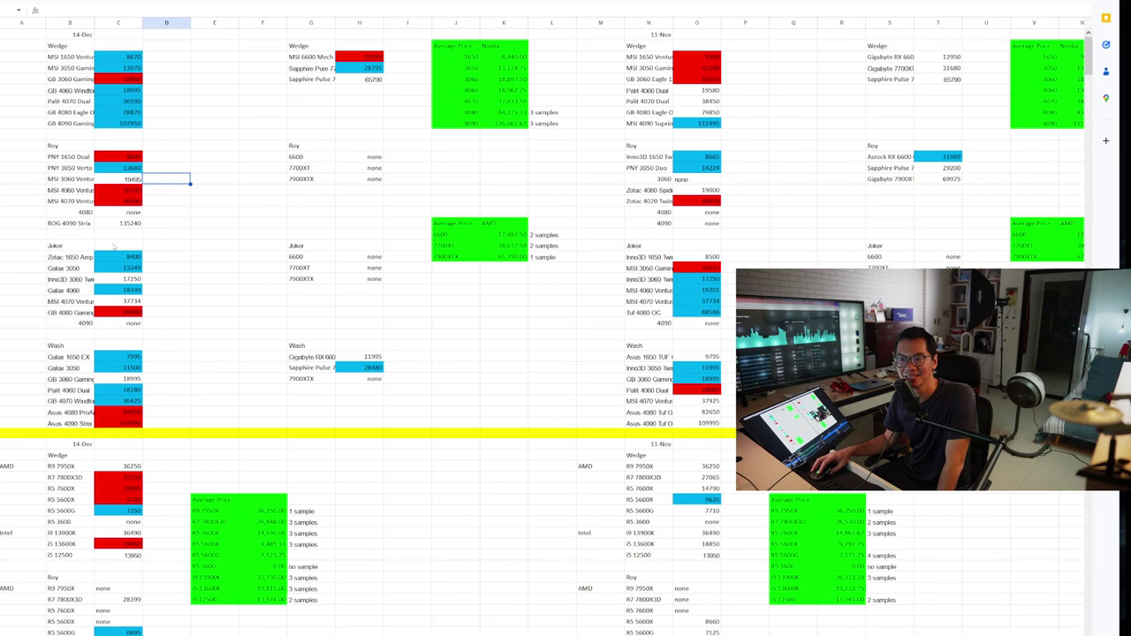
Check the 14-Dec Joker Zotac 1650 price, and compare the 4080 prices at Joker, Wedge and Wash.
left_click(130, 259)
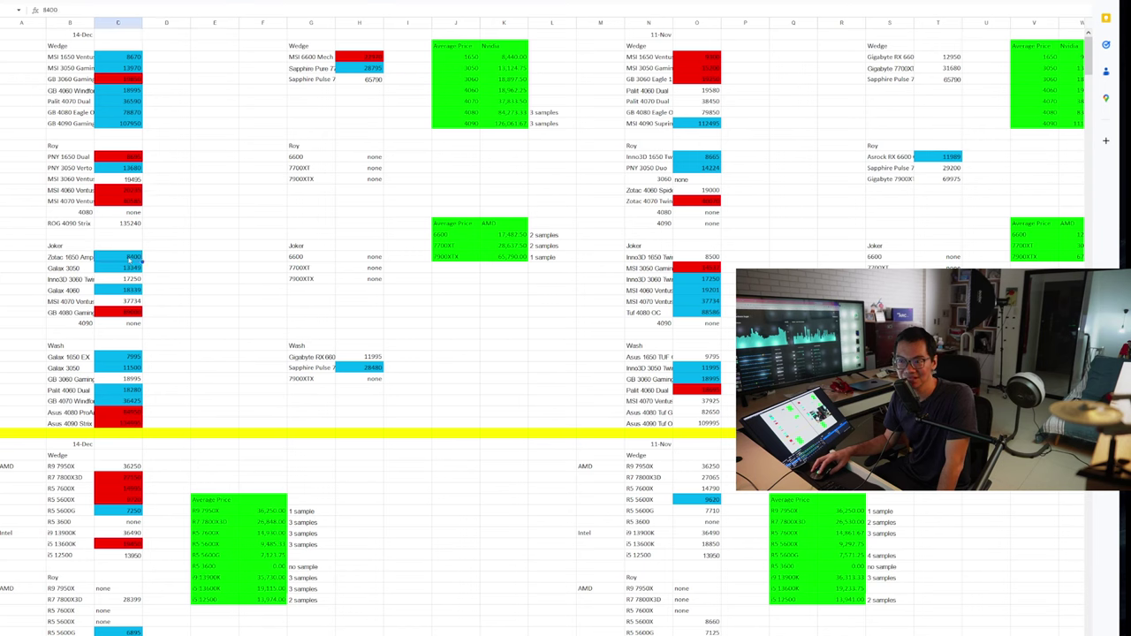
left_click(134, 313)
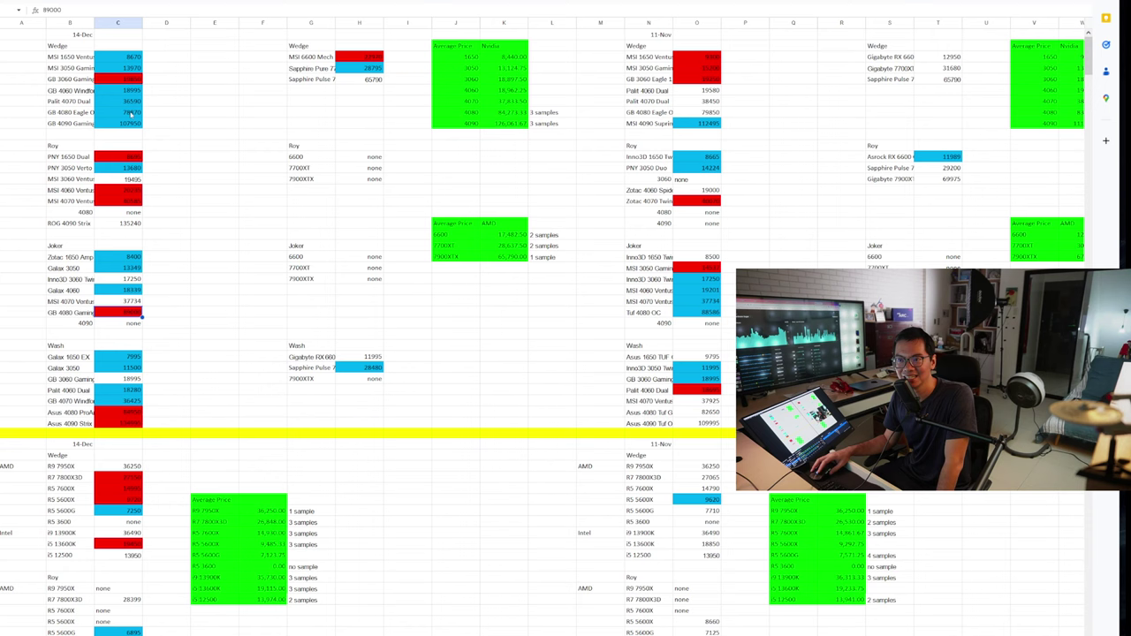
left_click(130, 115)
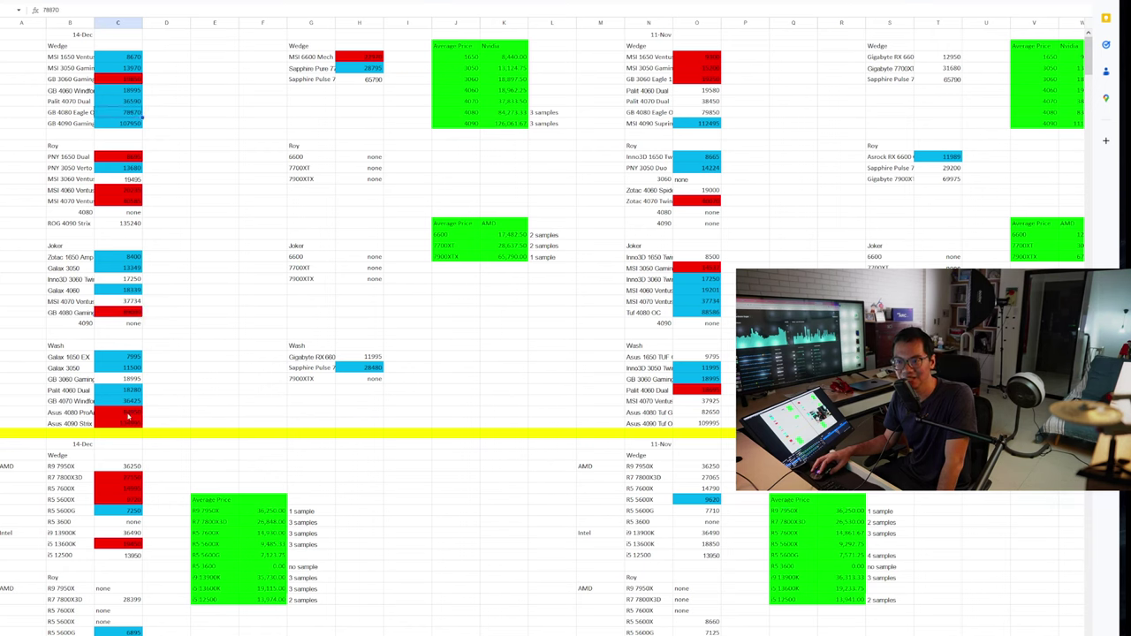
left_click(128, 413)
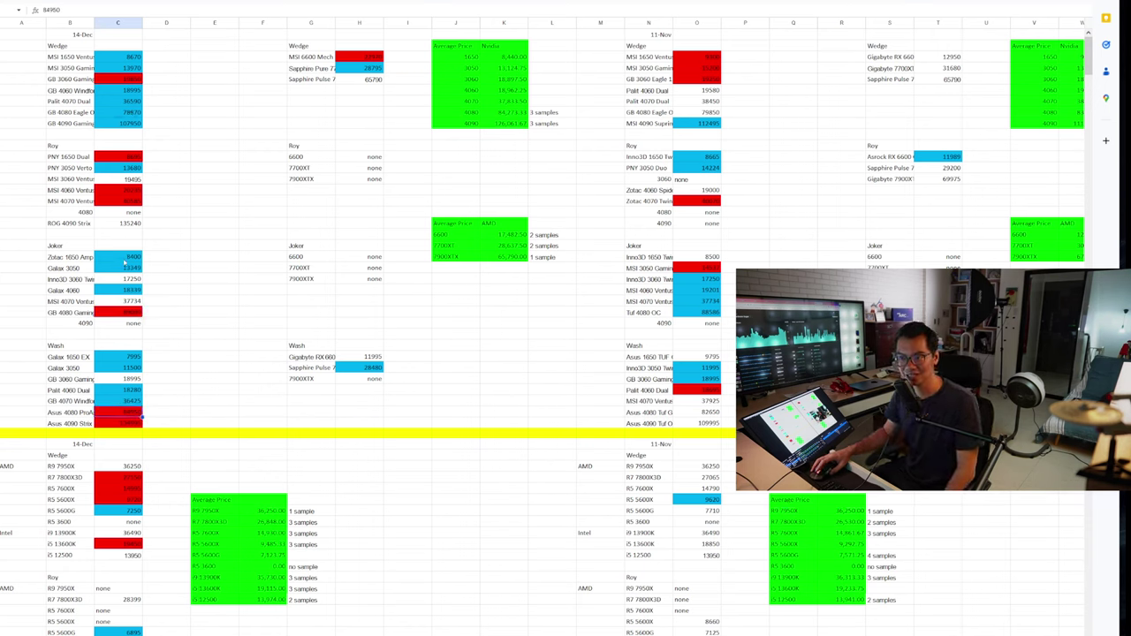
Highlight the Joker AMD GPU entries for 14-Dec, and examine the Asus 4080 price at Wash.
left_click_drag(263, 213, 392, 301)
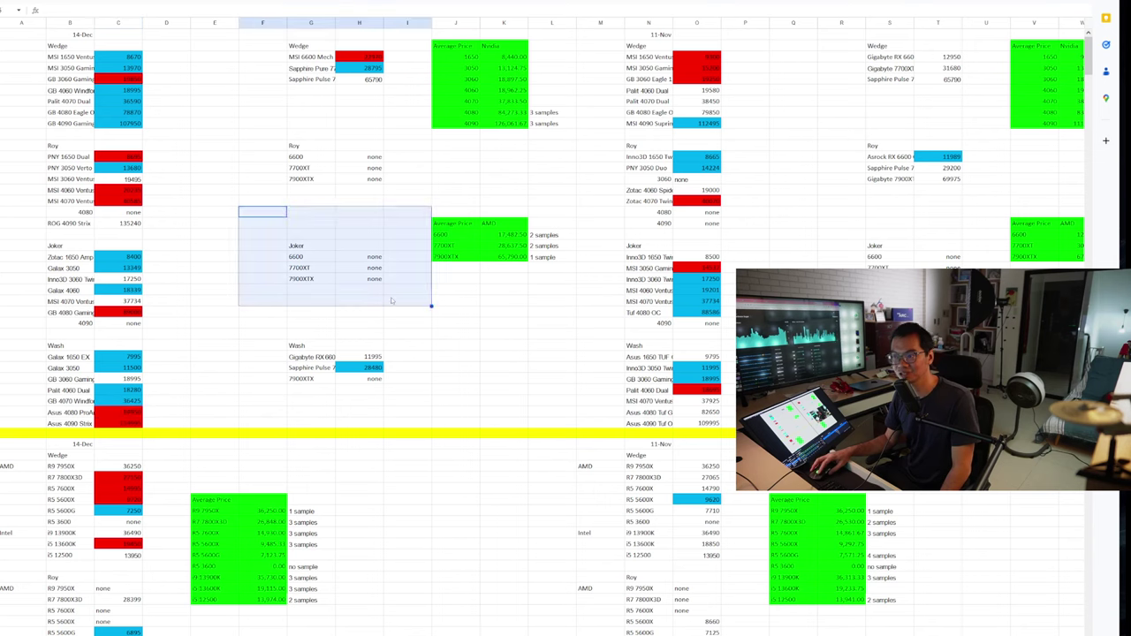
left_click(357, 324)
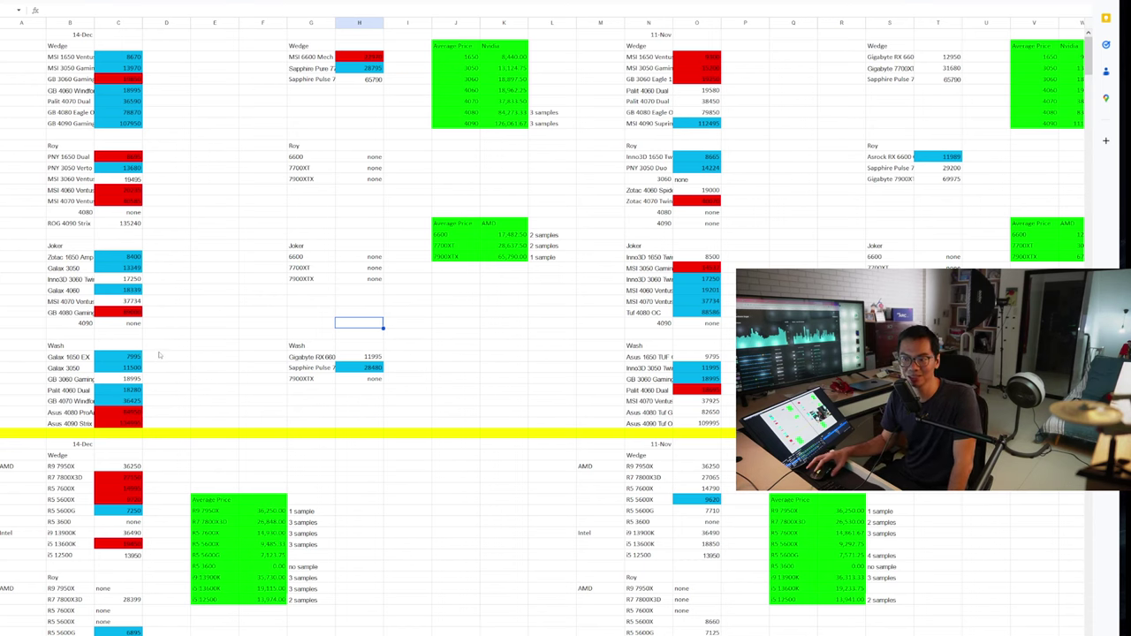
left_click(137, 413)
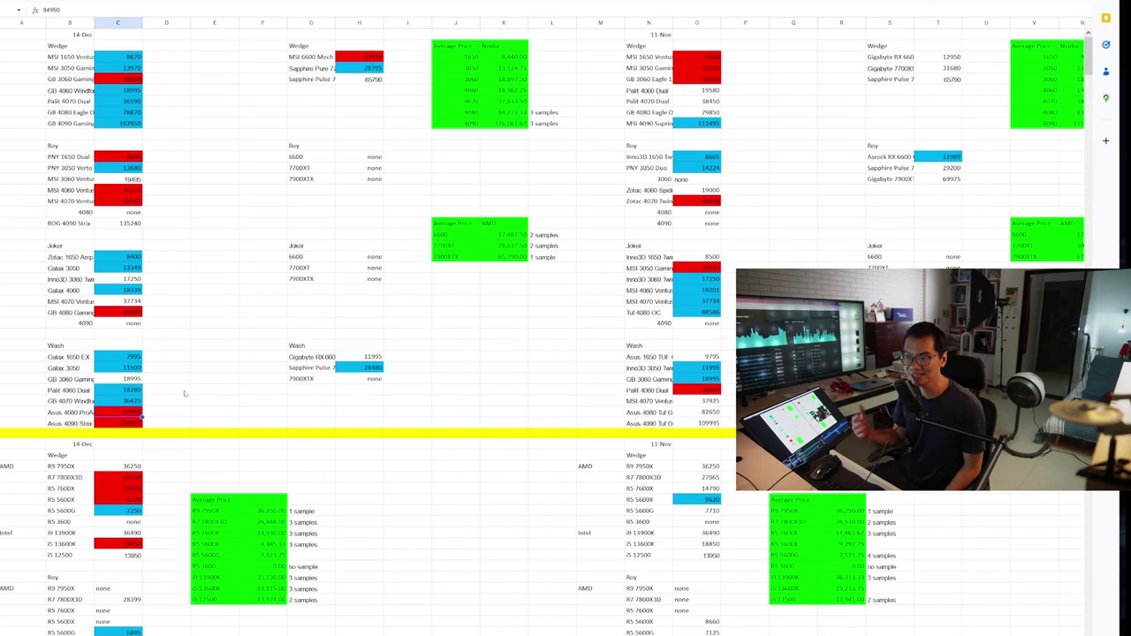
Look over the Wash AMD GPU entries for 14-Dec, and check the 7900XTX listings at Wash and Joker.
left_click_drag(269, 313, 420, 359)
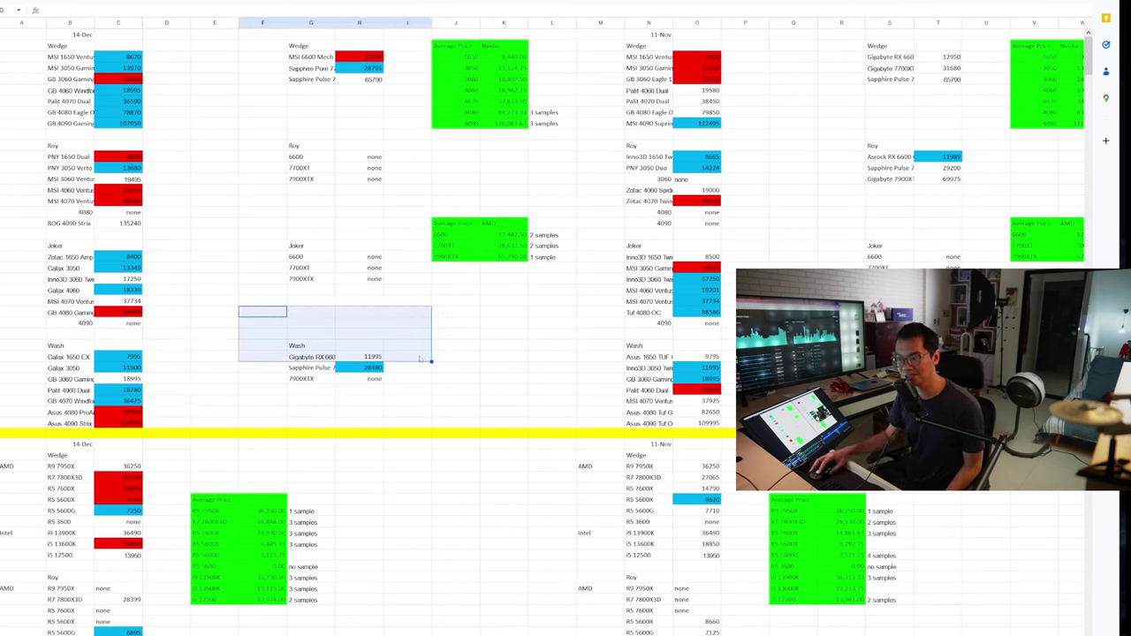
left_click(406, 400)
left_click(332, 378)
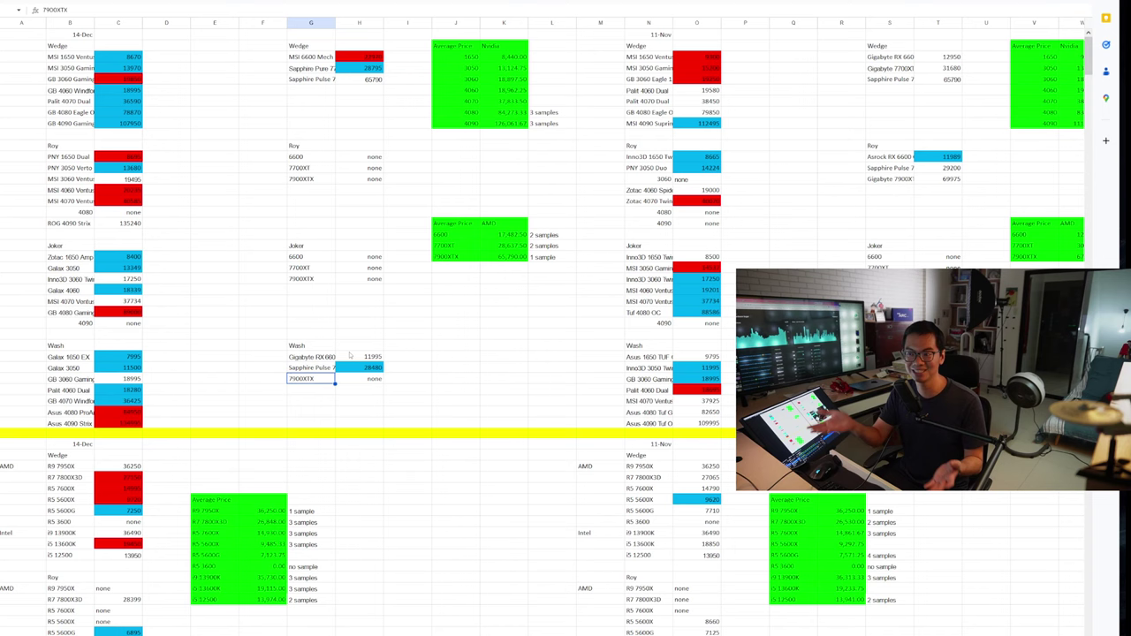
left_click(300, 281)
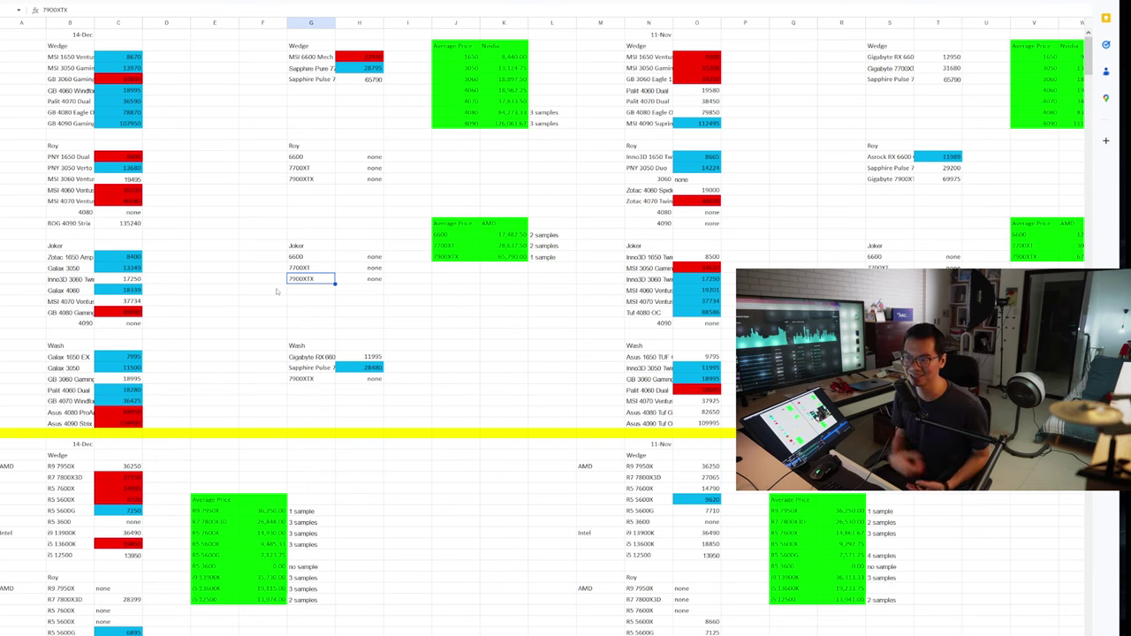
Go through the Wedge CPU prices for 14-Dec from the R7 7800X3D down to the R5 5600G.
scroll(277, 292, "down", 5)
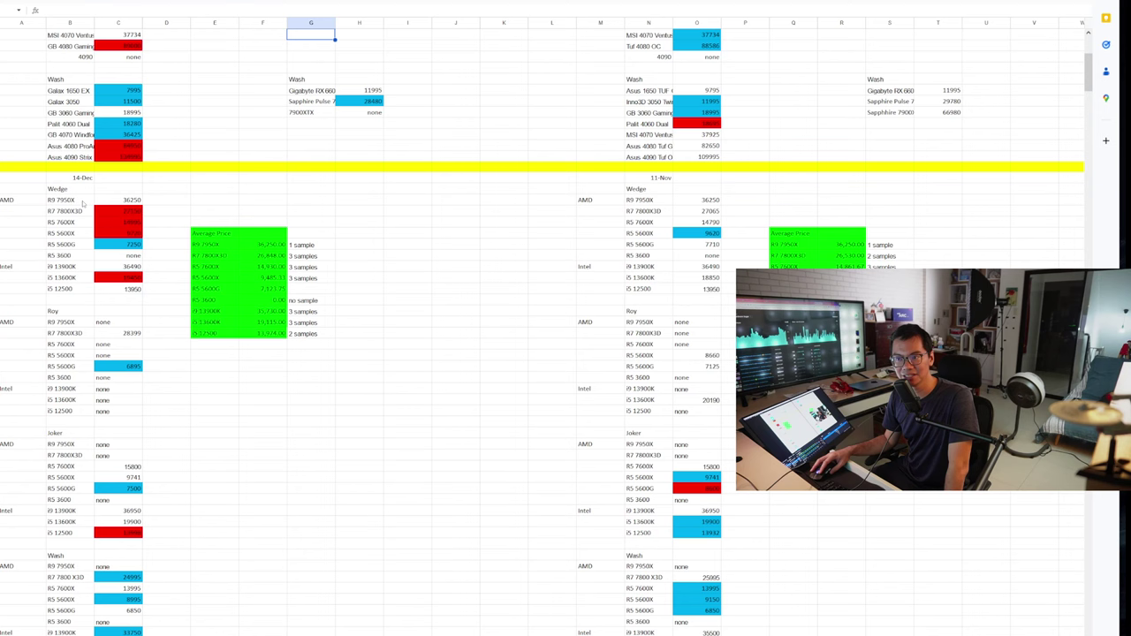
left_click(128, 212)
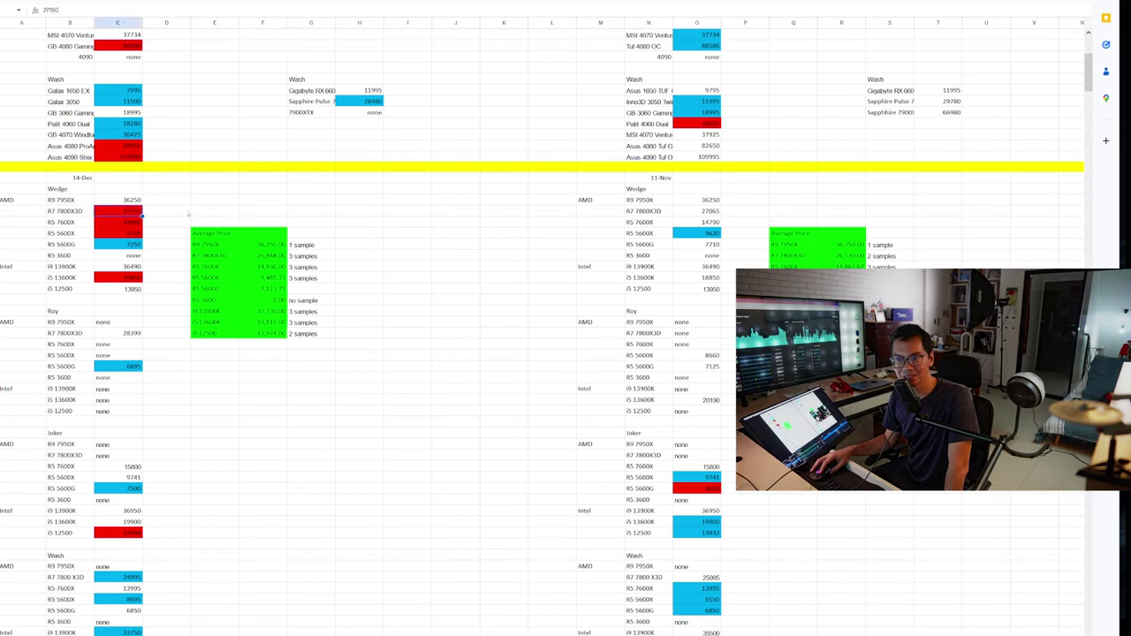
key("Down")
key("Down")
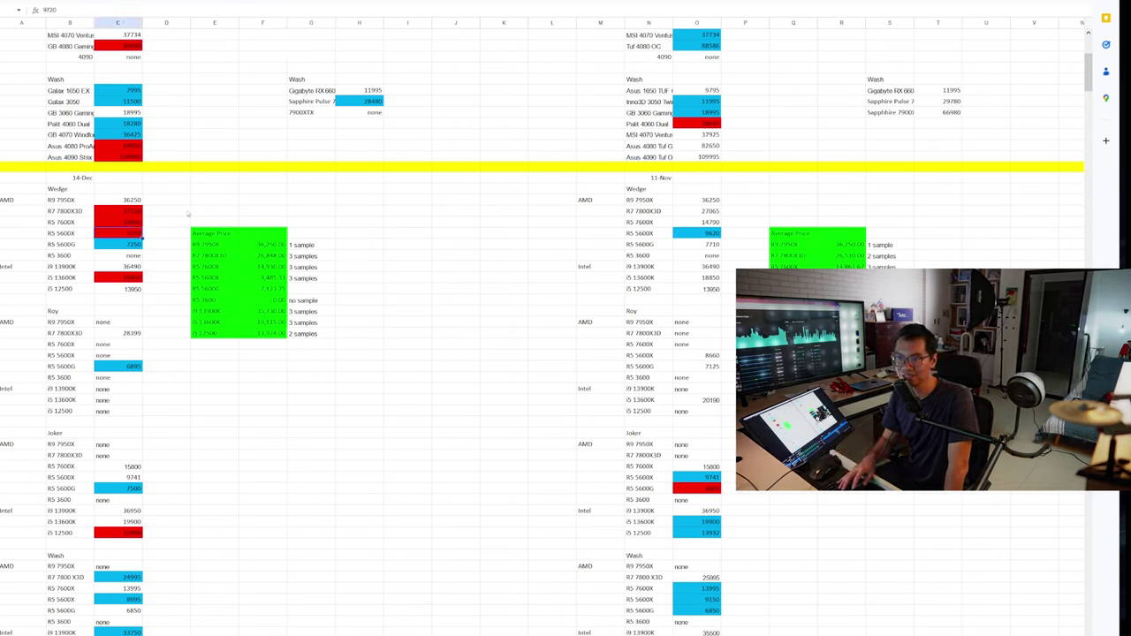
key("Down")
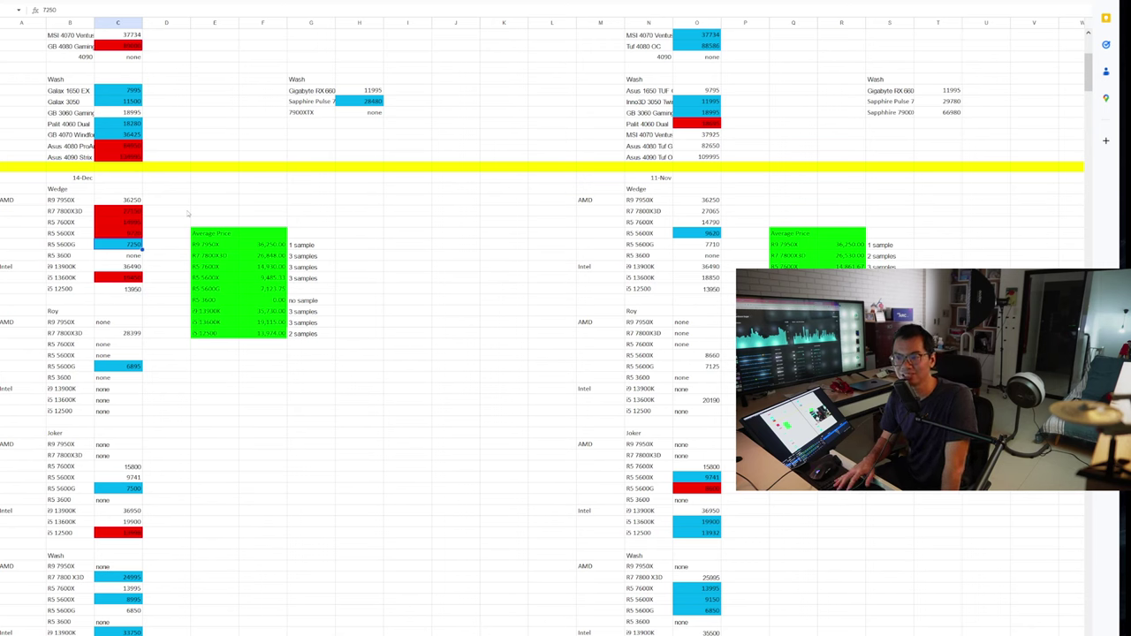
Look over the Roy CPU entries for 14-Dec, and compare R5 5600G prices at Joker, Roy and Wash, including Wash's 11-Nov price.
left_click_drag(71, 311, 156, 380)
scroll(156, 382, "down", 3)
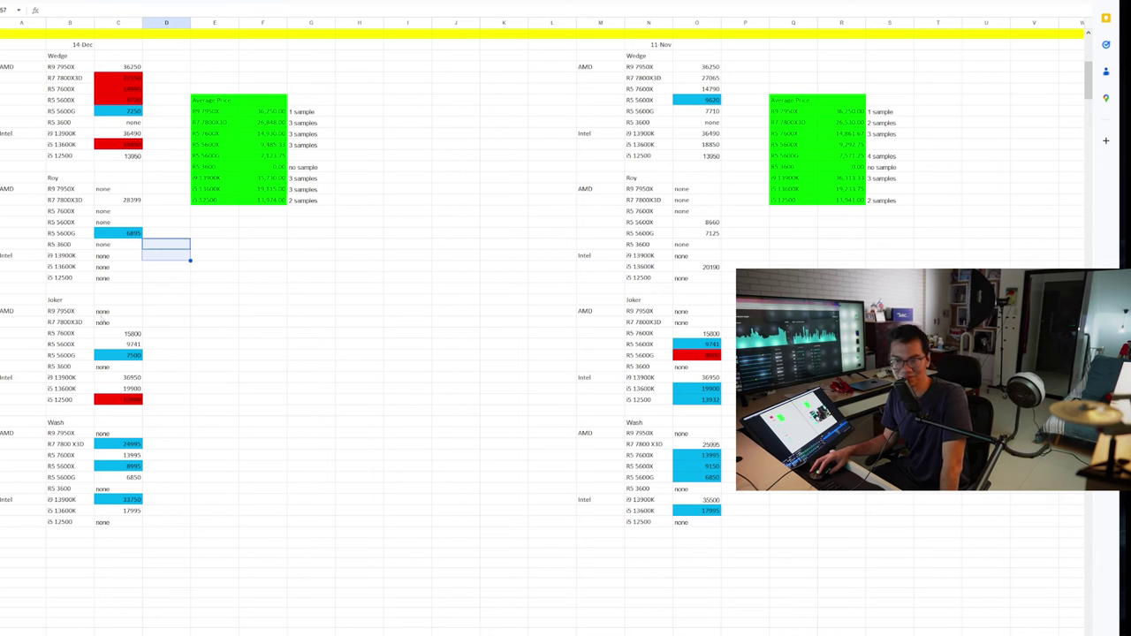
left_click(130, 357)
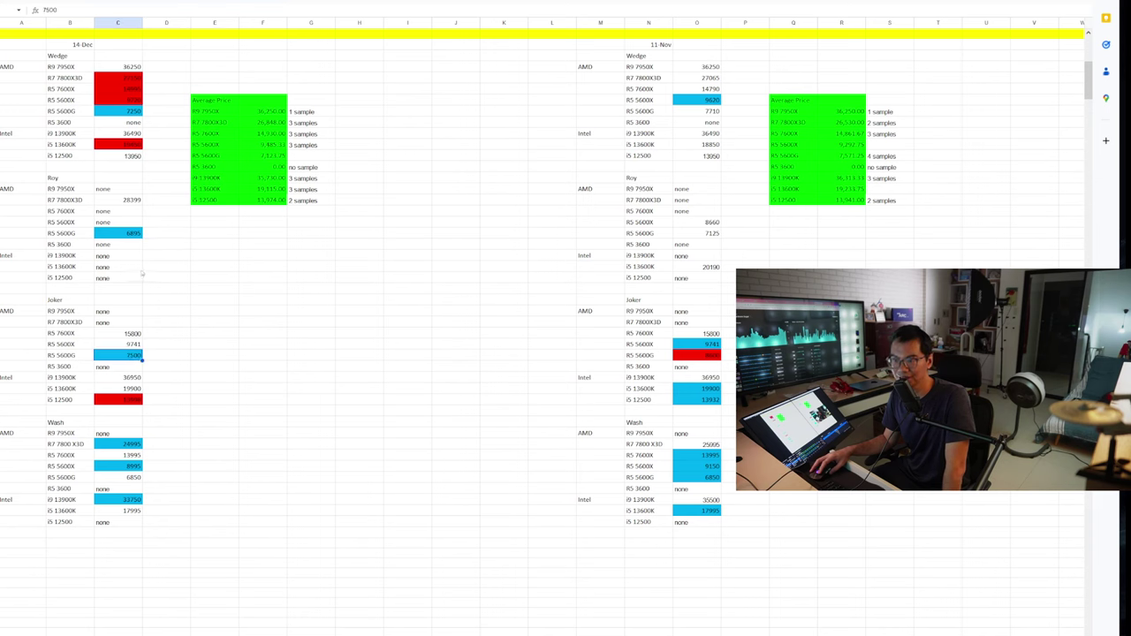
left_click(130, 234)
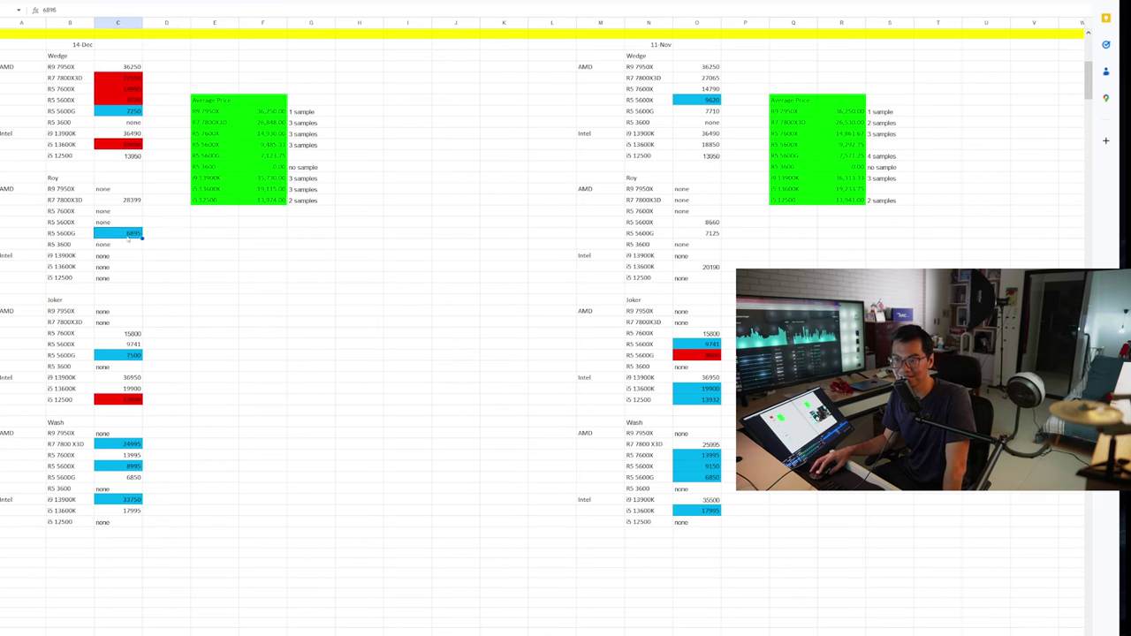
left_click(131, 478)
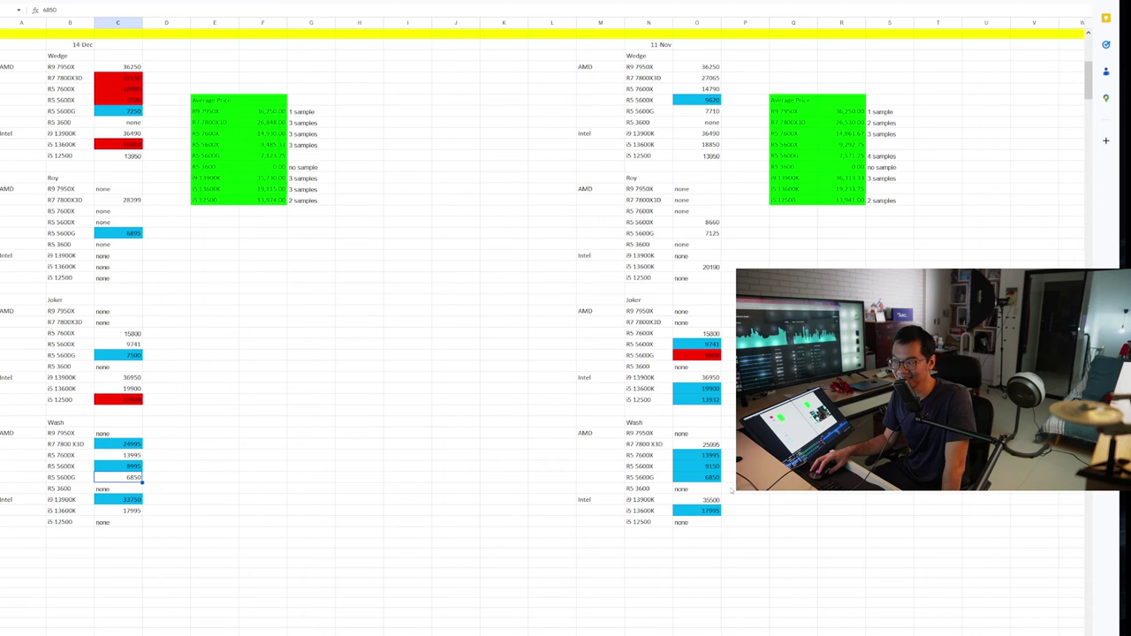
left_click(697, 477)
Highlight the whole Wash CPU block for 14-Dec to review its prices.
left_click(166, 422)
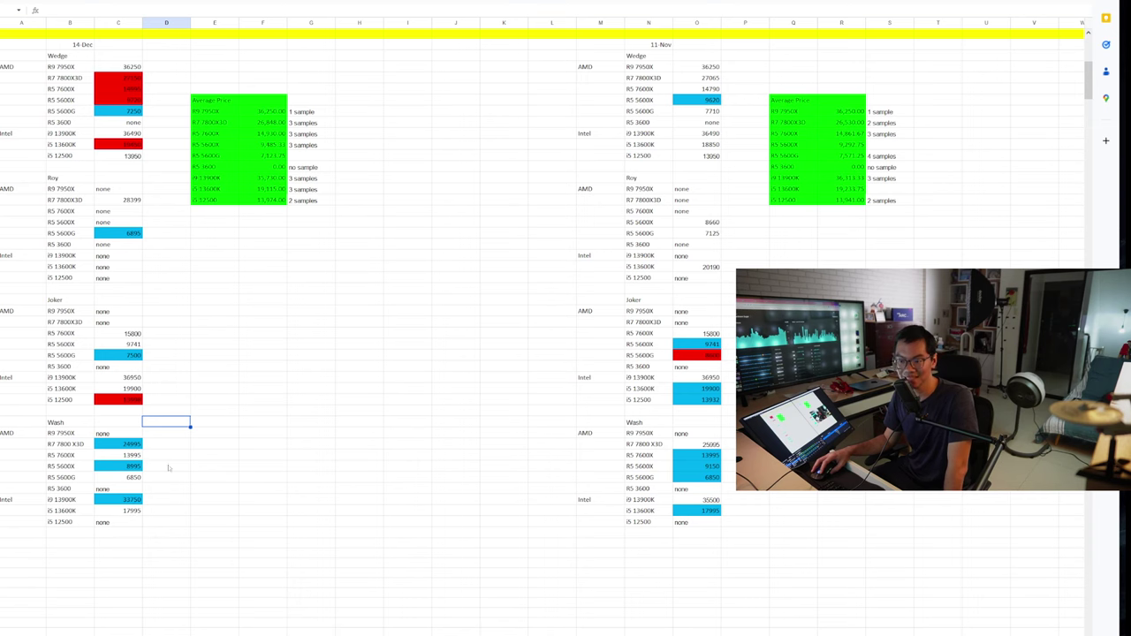
left_click_drag(22, 411, 182, 537)
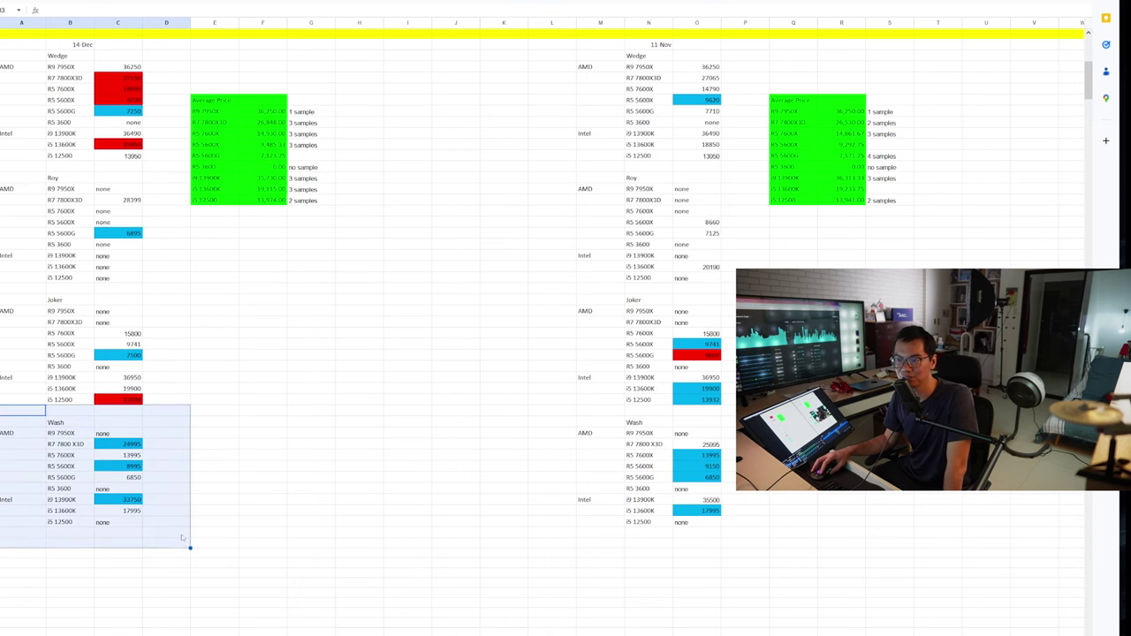
left_click(359, 422)
Review the 14-Dec CPU Average Price table.
scroll(276, 322, "up", 5)
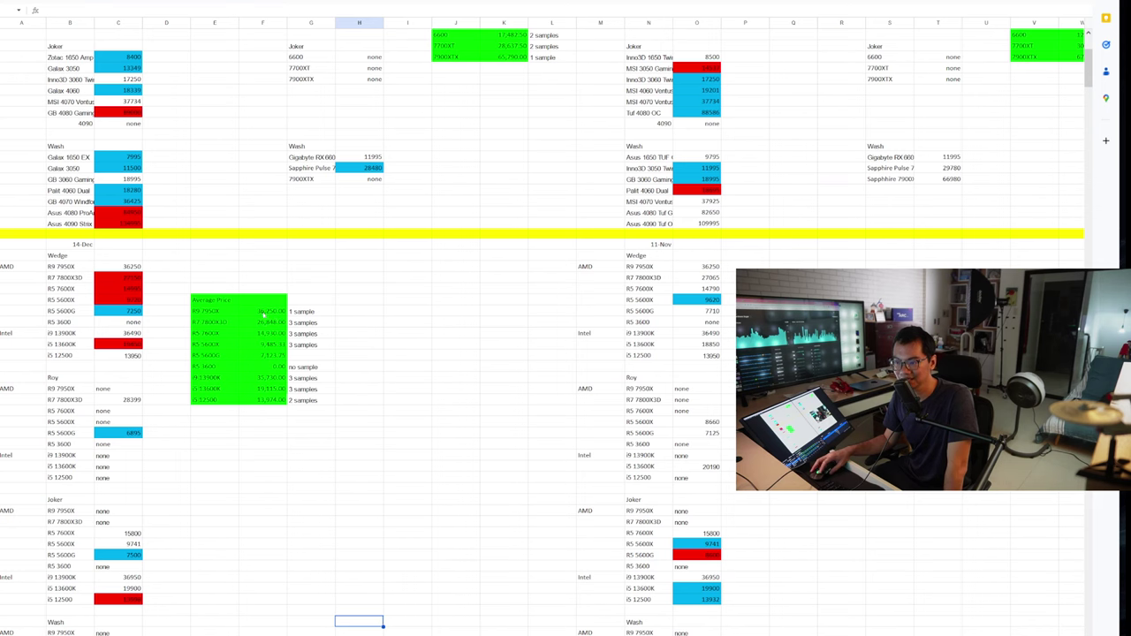
left_click(265, 344)
left_click(266, 411)
left_click(258, 474)
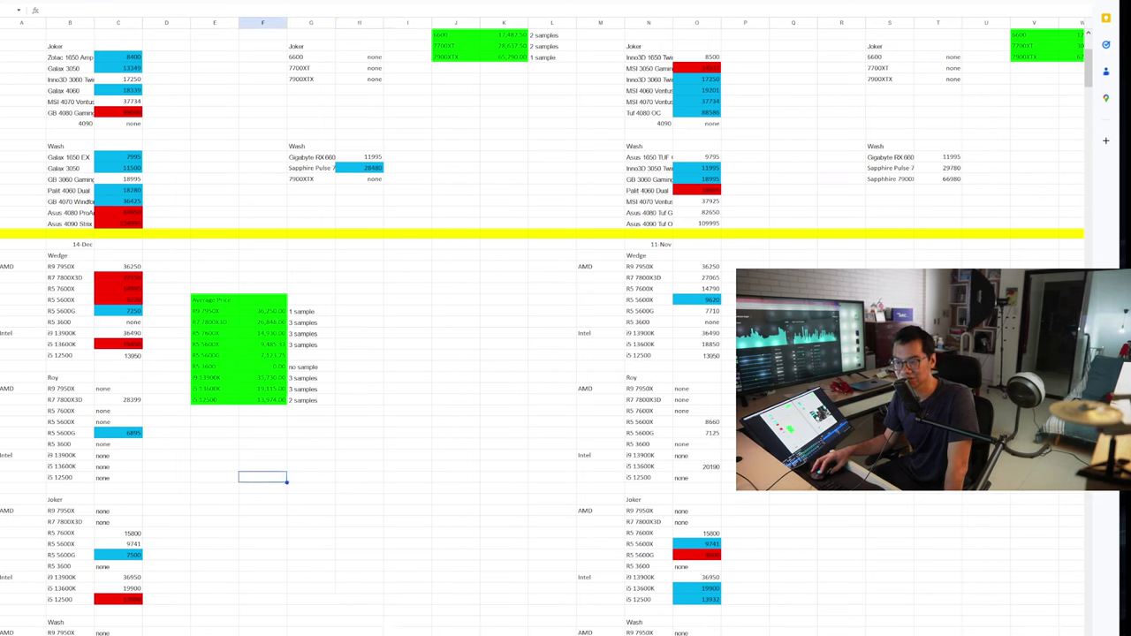
Compare the 14-Dec MSI 6600 Mech 2X price at Wedge with the Wash Gigabyte RX 6600 and the Wedge GB 3060 prices.
scroll(274, 455, "up", 5)
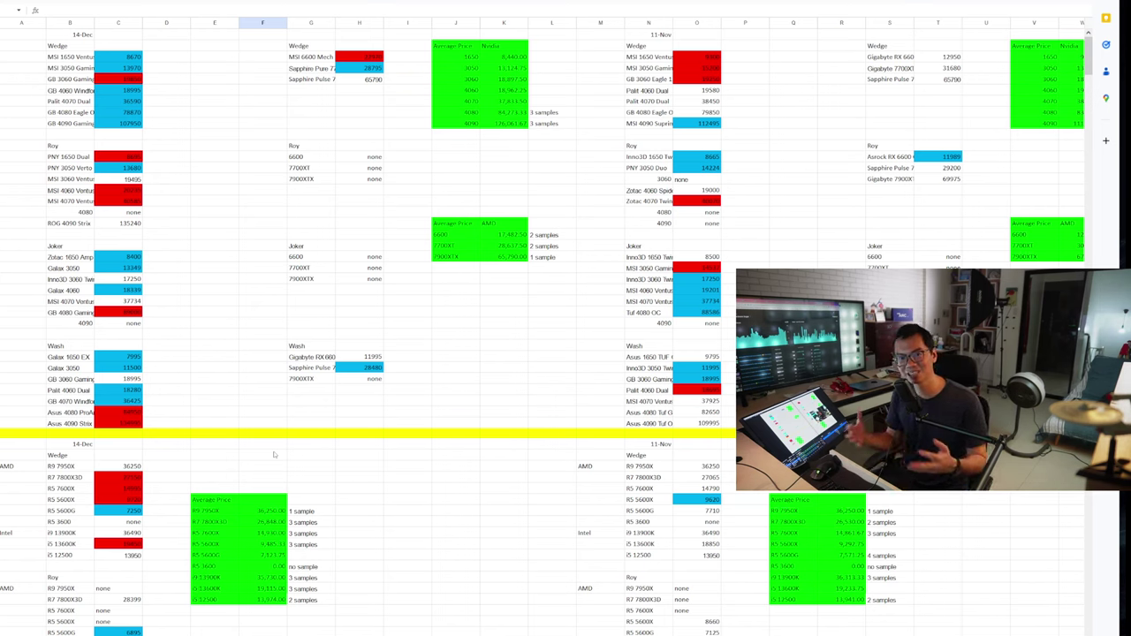
left_click(317, 61)
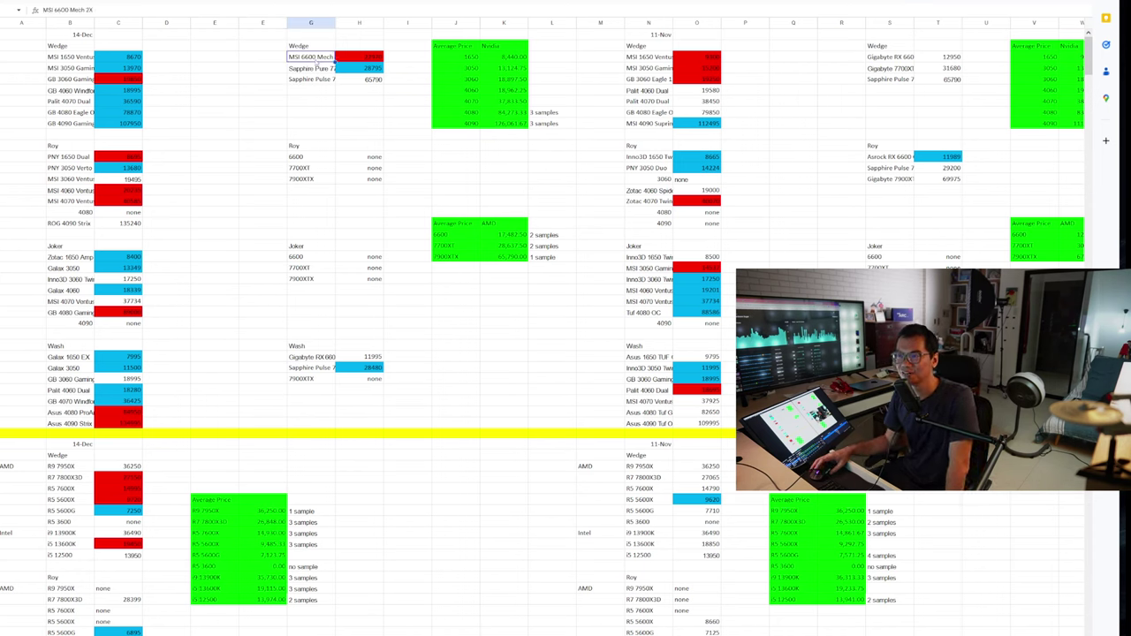
left_click(363, 57)
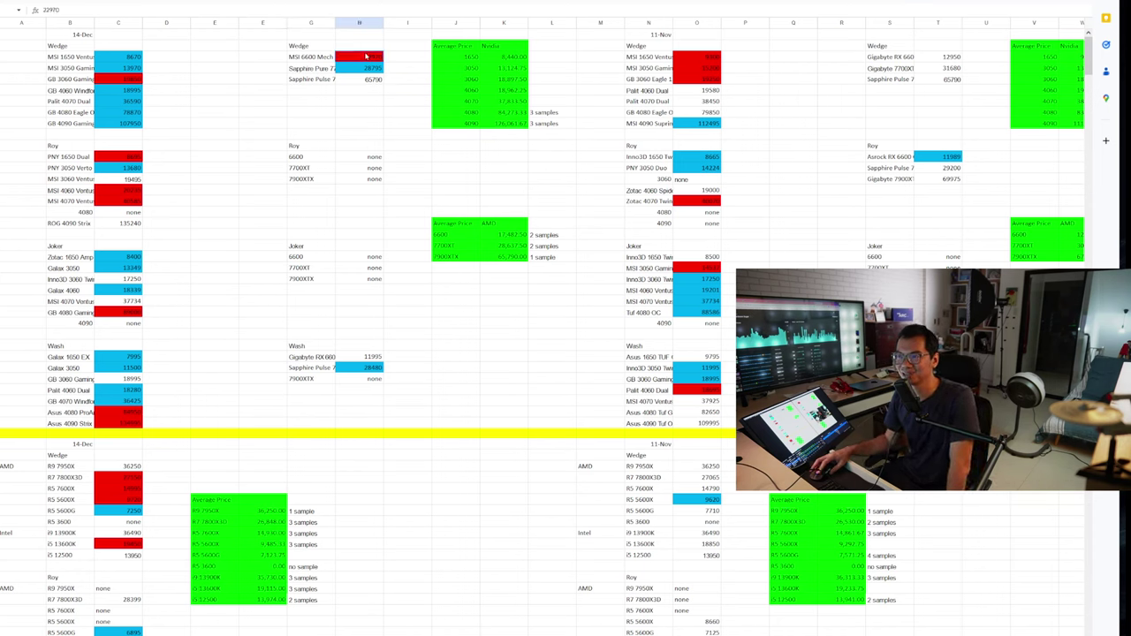
left_click(372, 356)
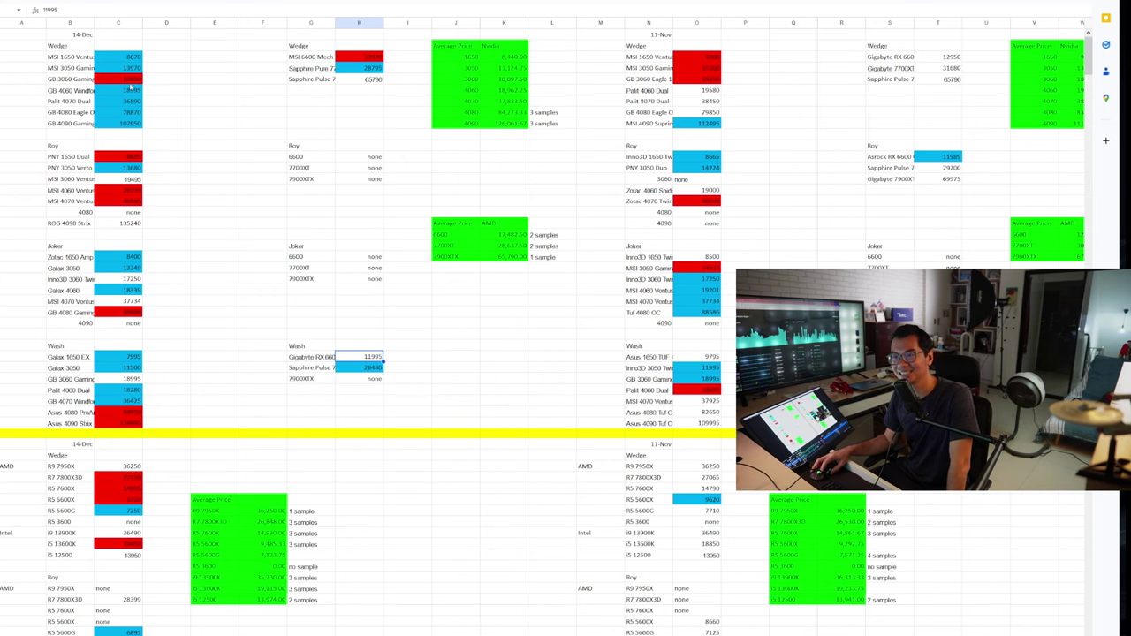
left_click(130, 80)
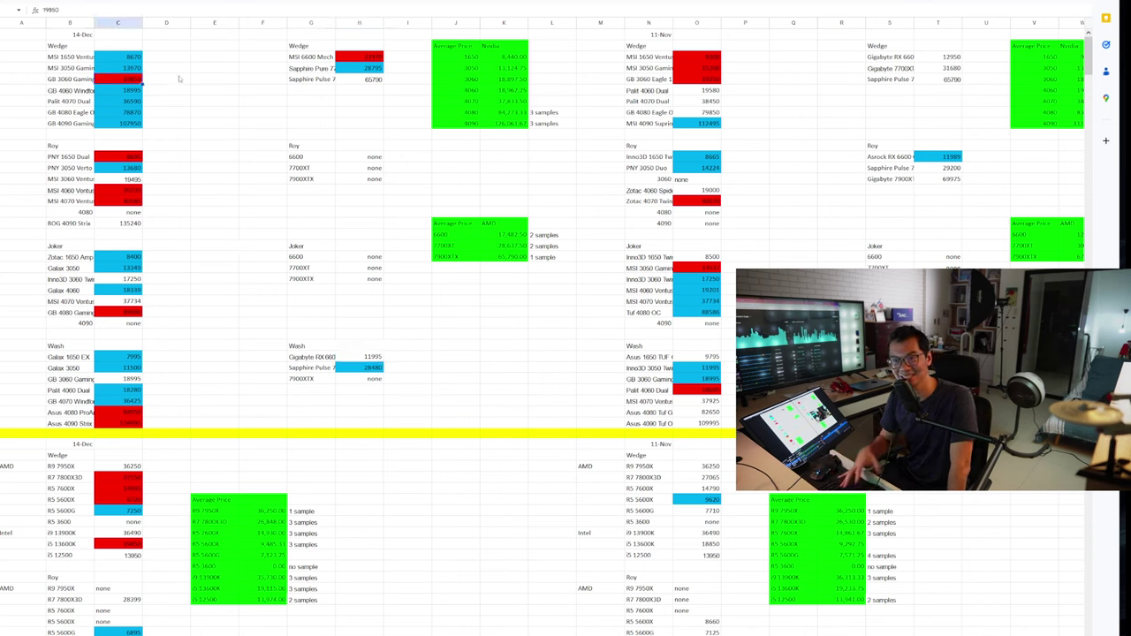